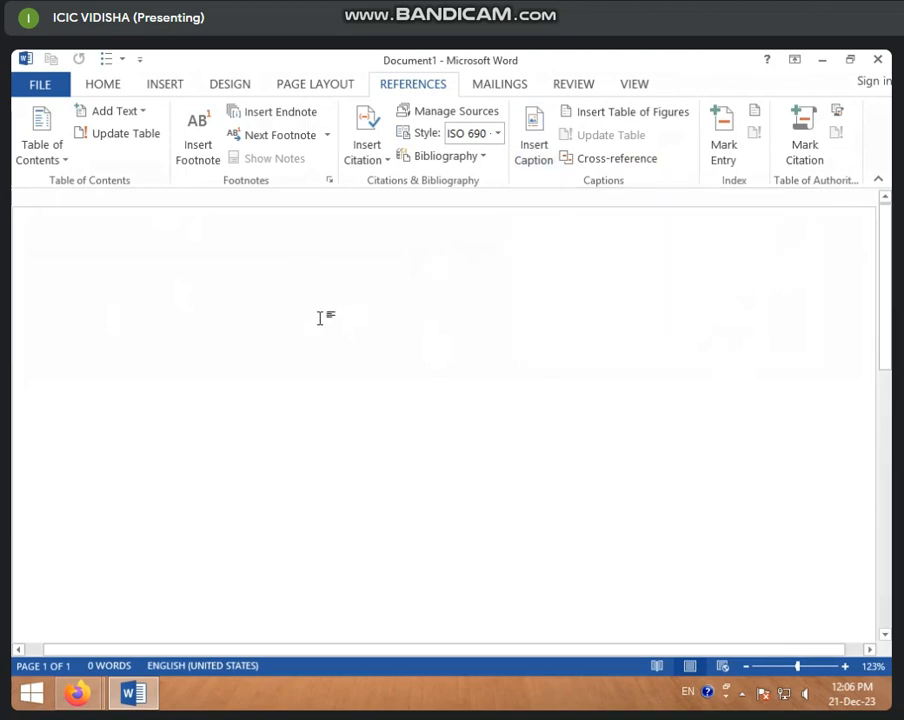
- Generate sample paragraphs in the blank document with =RAND()
text(=RAN)
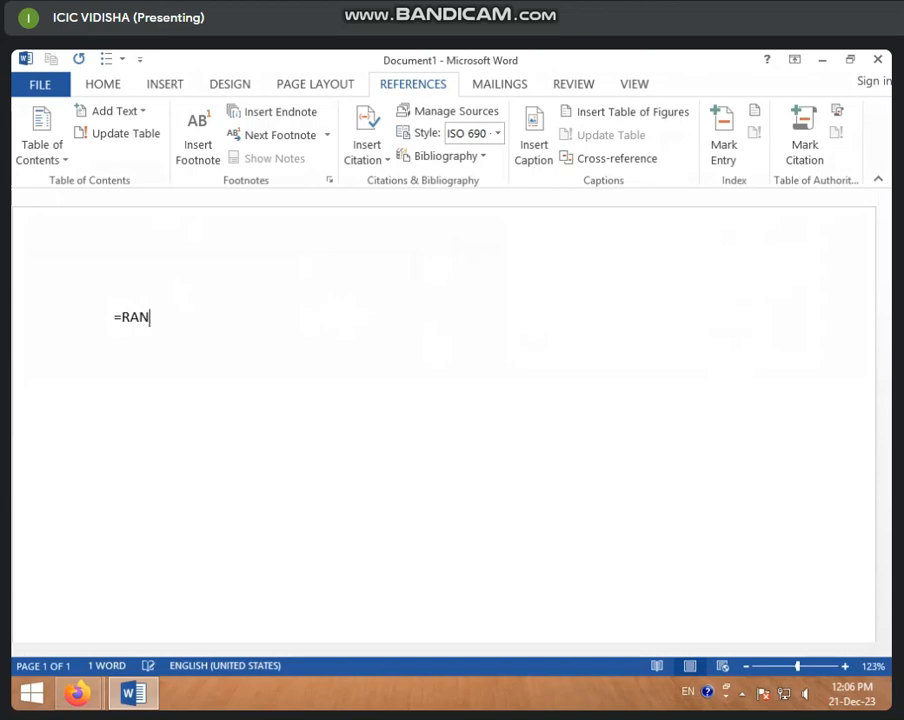
text(D())
key(Return)
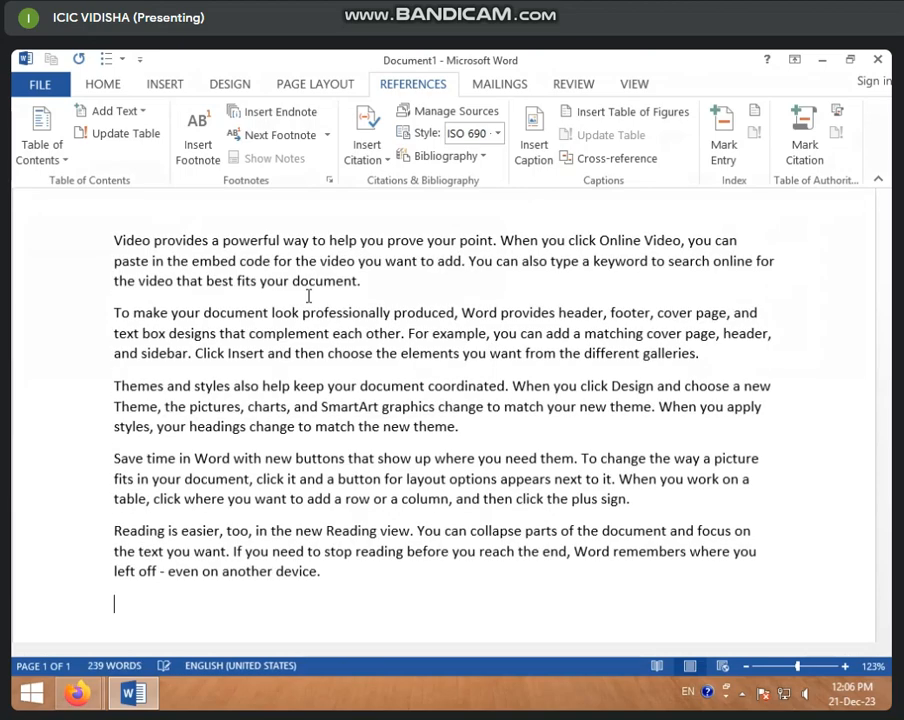
click(644, 159)
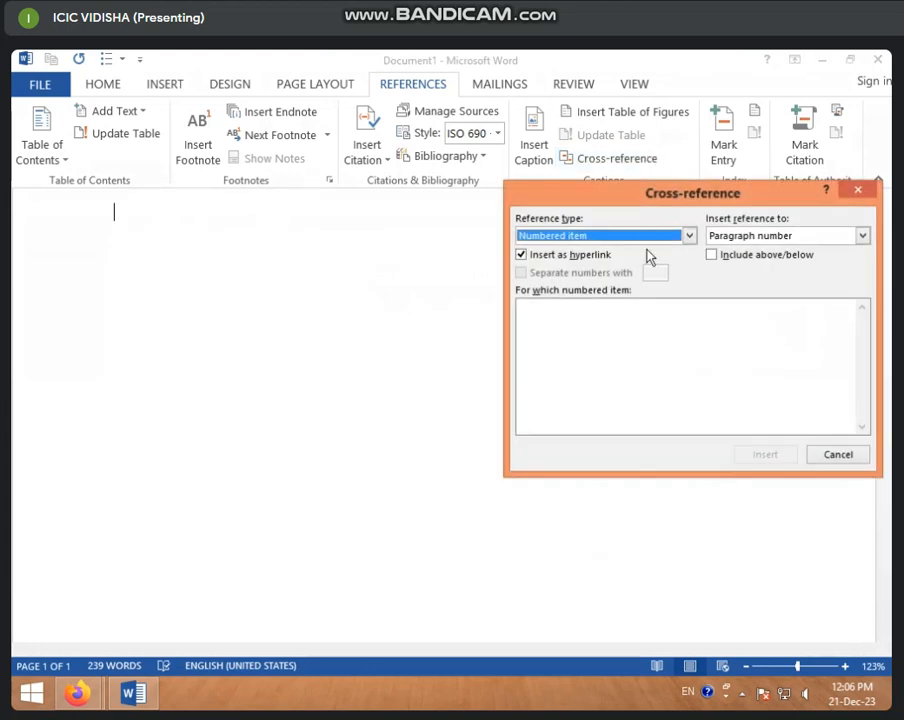
click(590, 236)
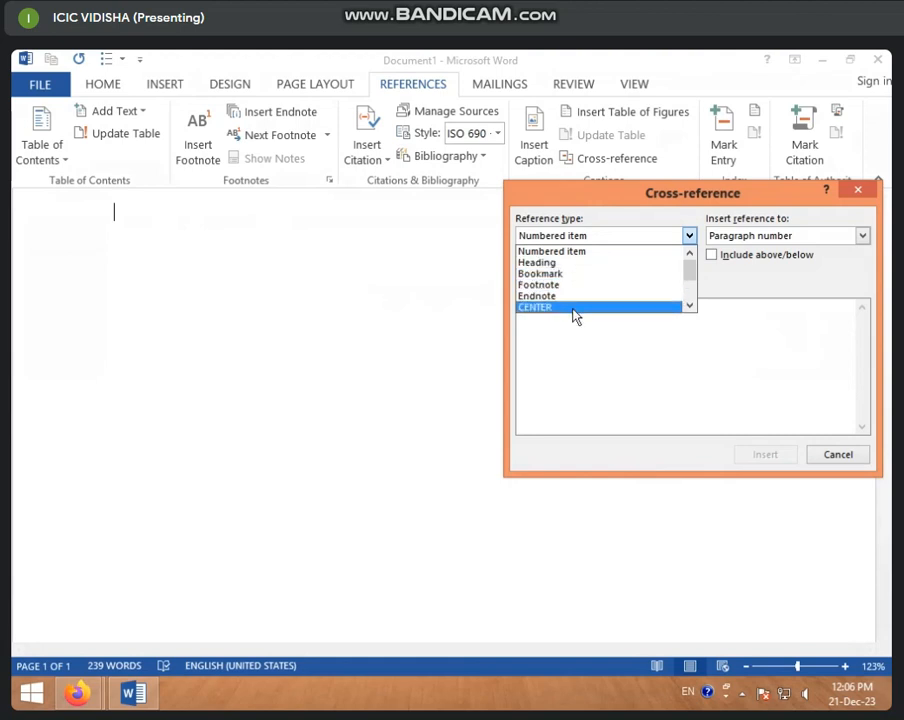
scroll(574, 311, down, 2)
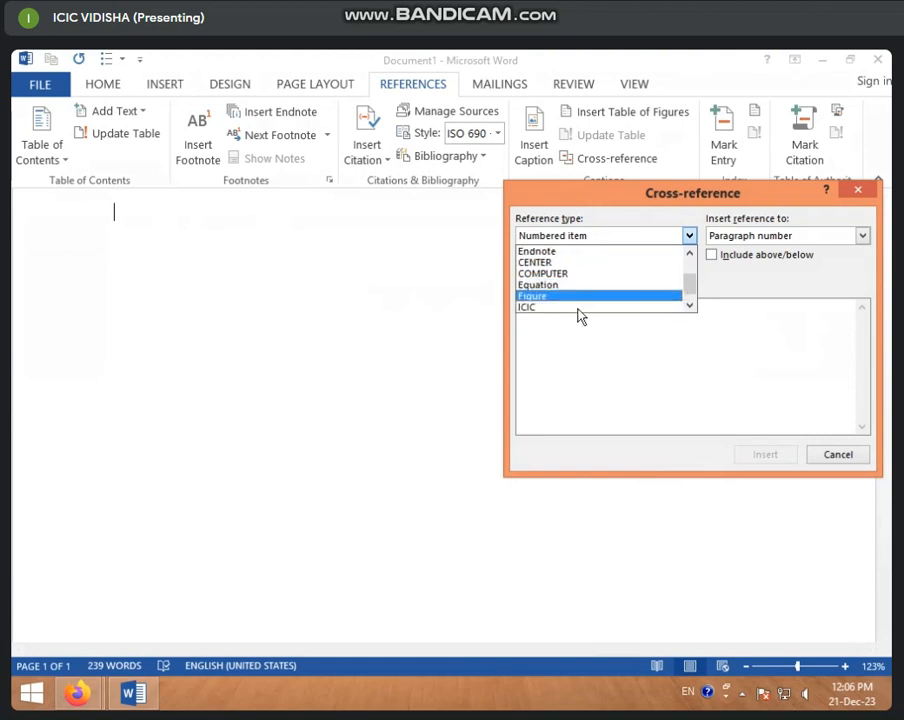
scroll(568, 314, down, 1)
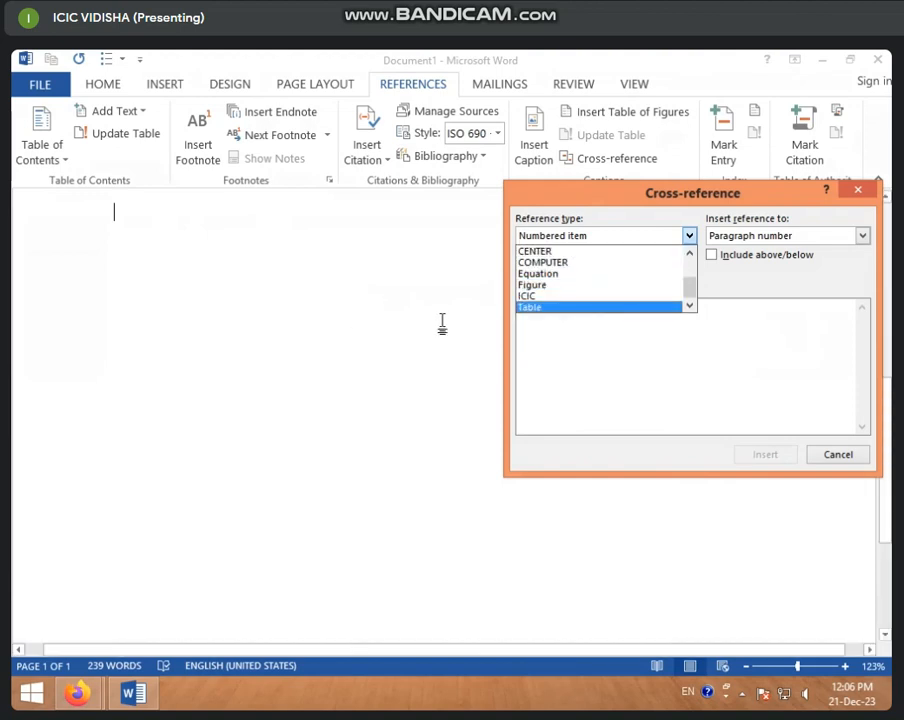
click(557, 308)
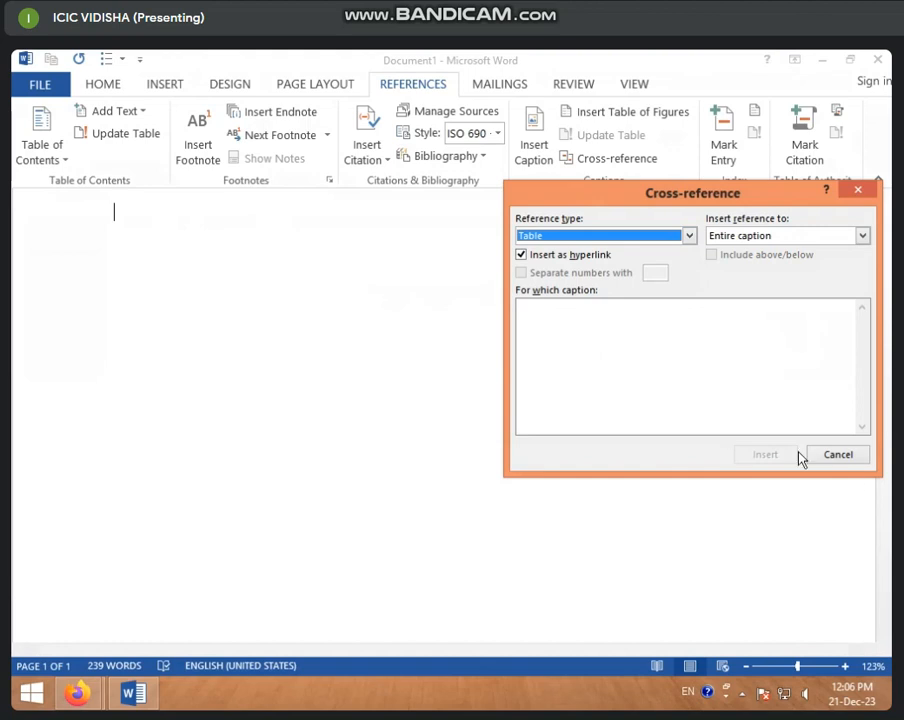
click(842, 455)
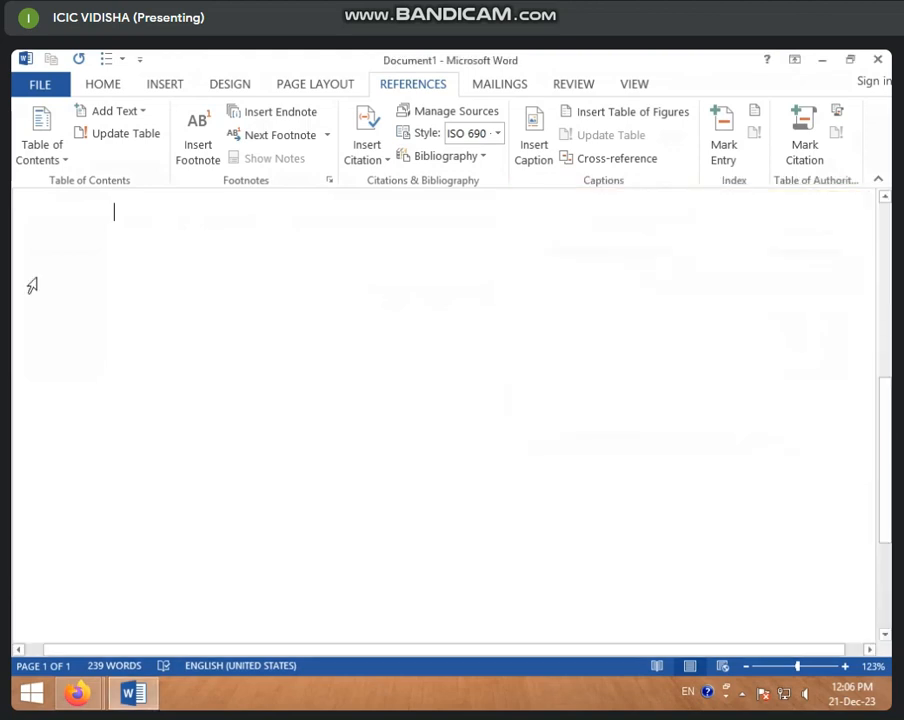
- Insert a table with five columns and five rows below the last sample paragraph
click(155, 86)
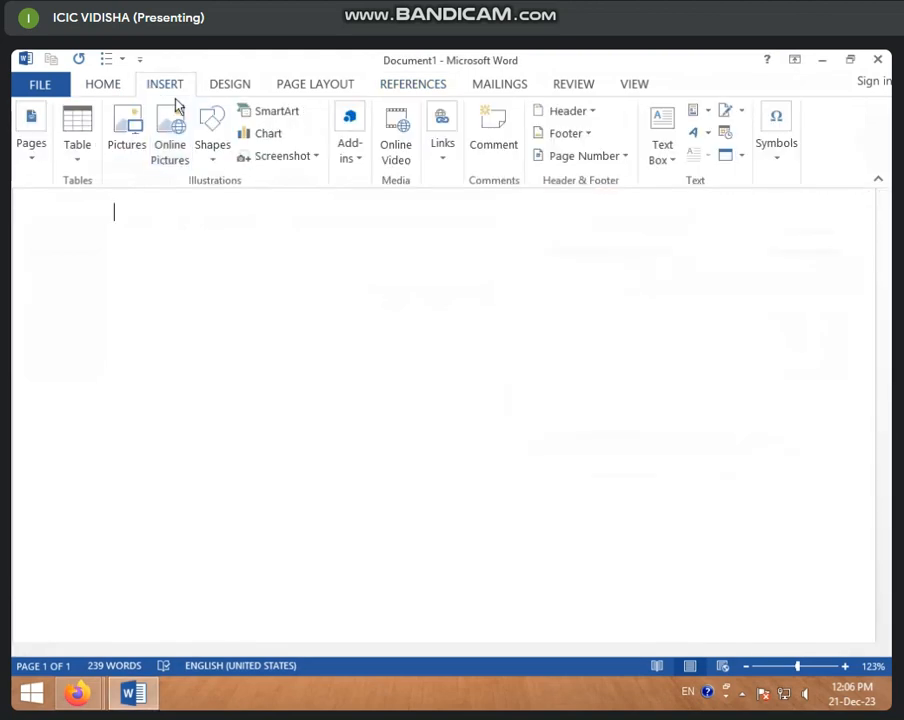
click(70, 150)
click(158, 292)
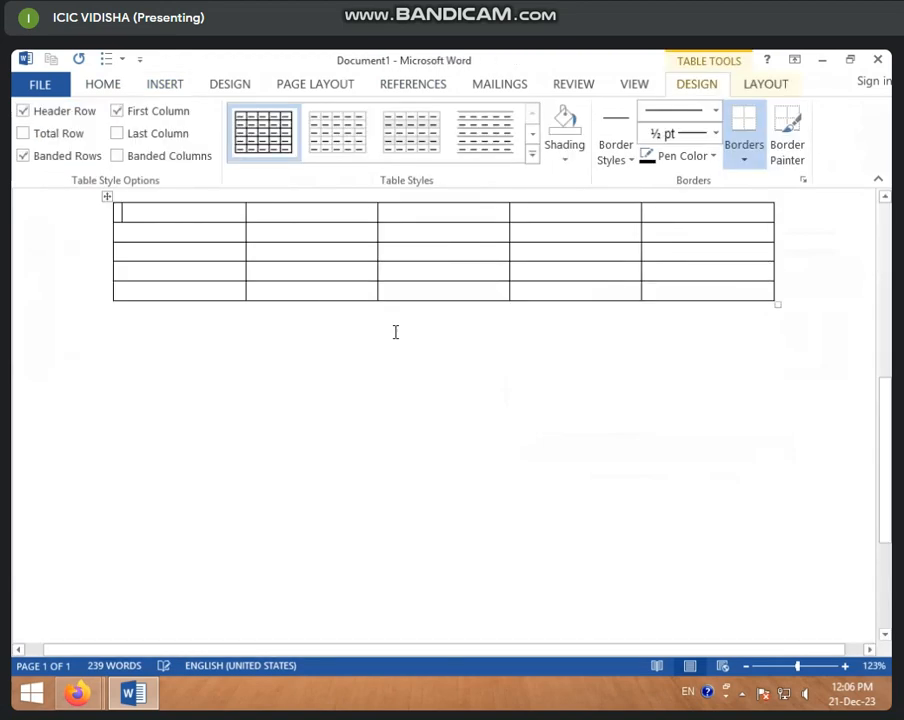
click(300, 395)
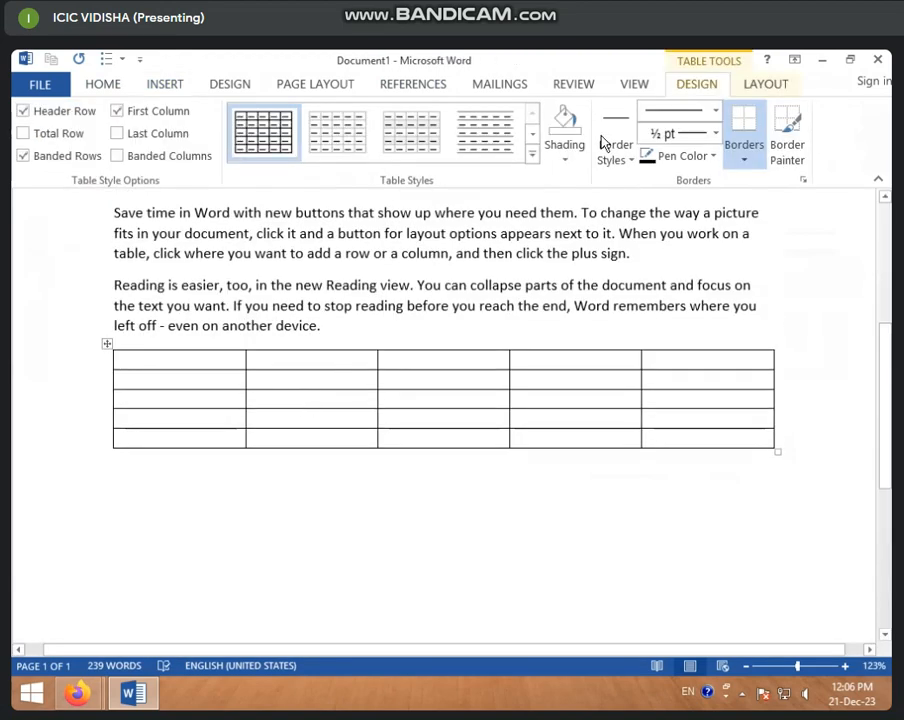
click(410, 86)
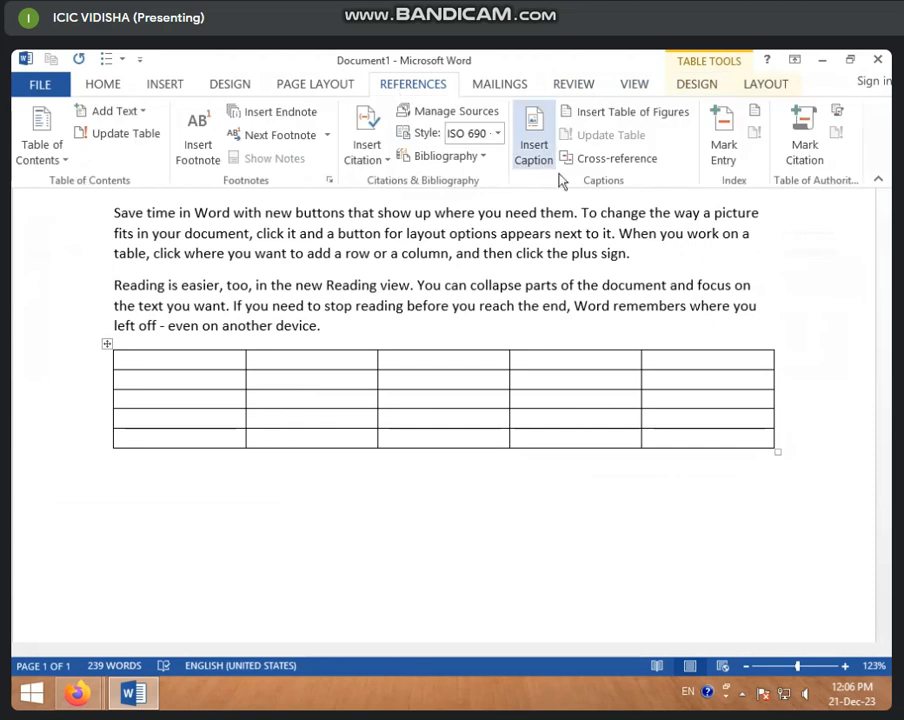
click(592, 161)
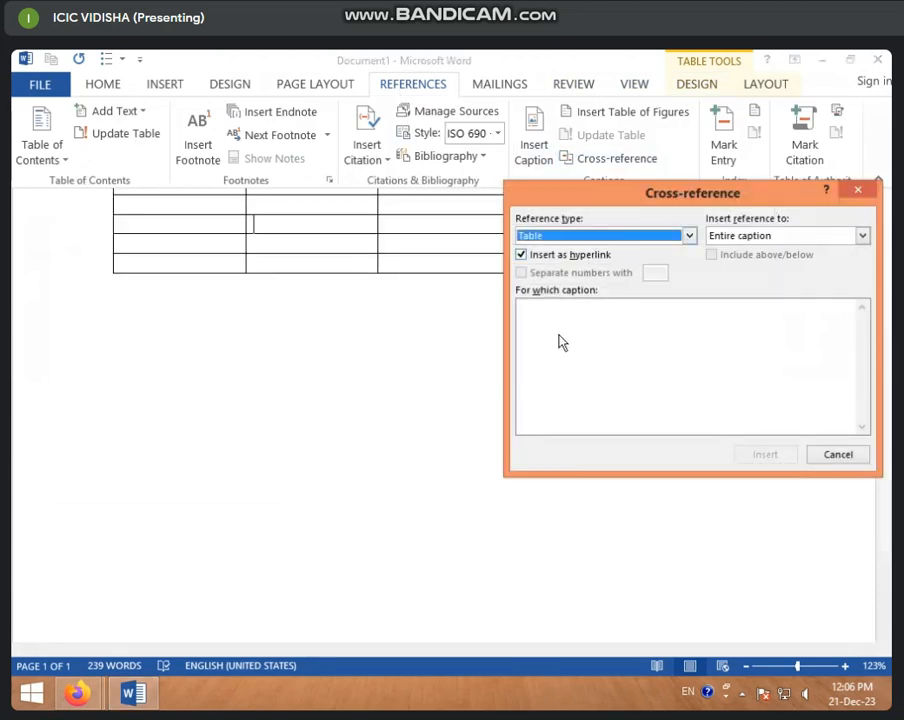
click(838, 454)
- Add the caption "Table 1" to the whole table, using the Table label and the position above the selected item
scroll(286, 319, up, 4)
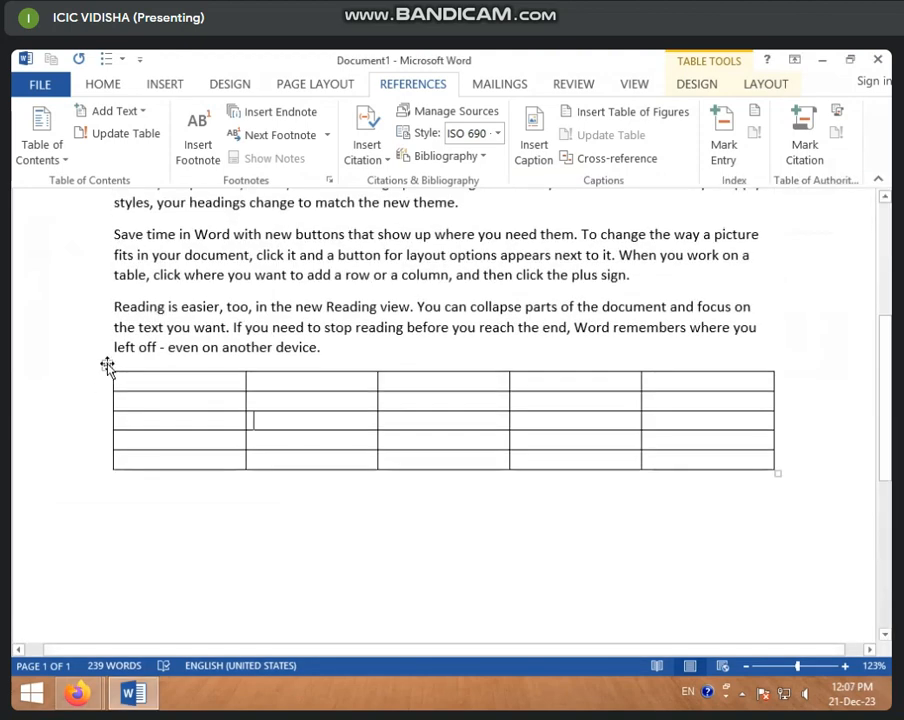
click(107, 366)
right_click(107, 365)
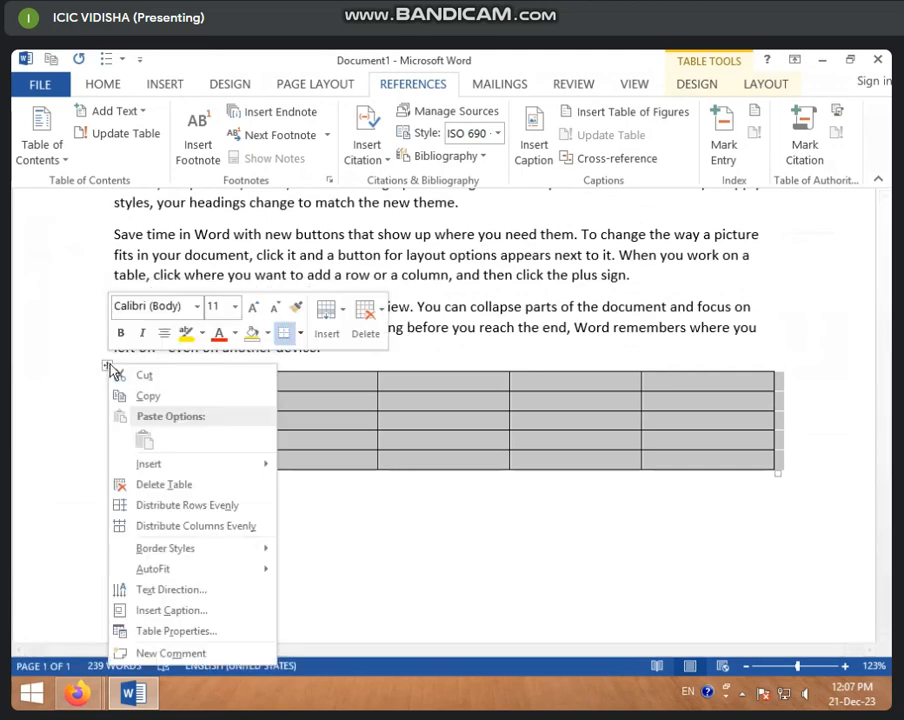
click(160, 610)
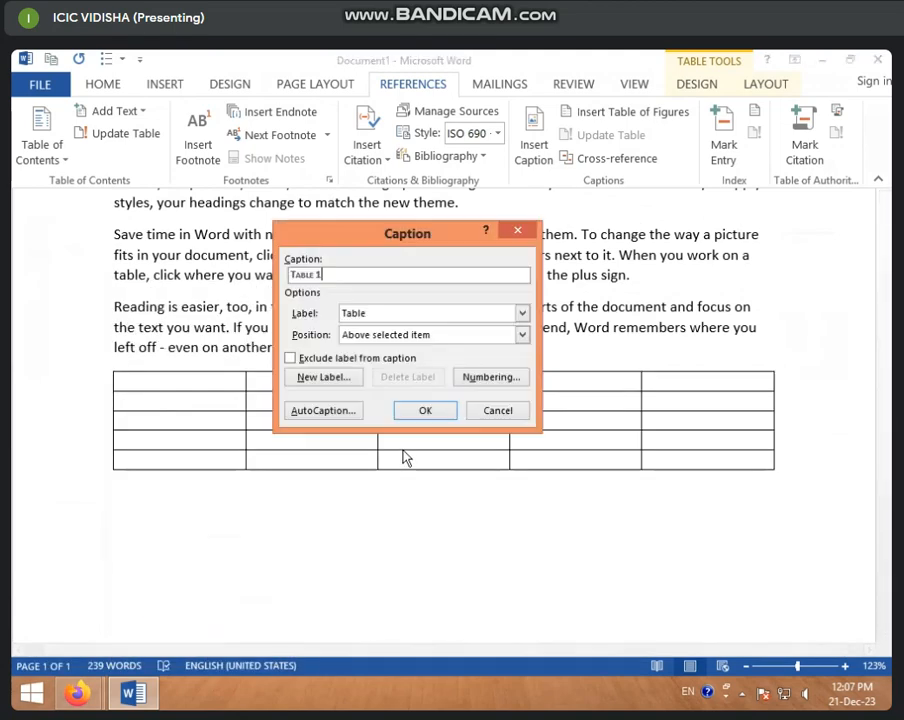
click(424, 410)
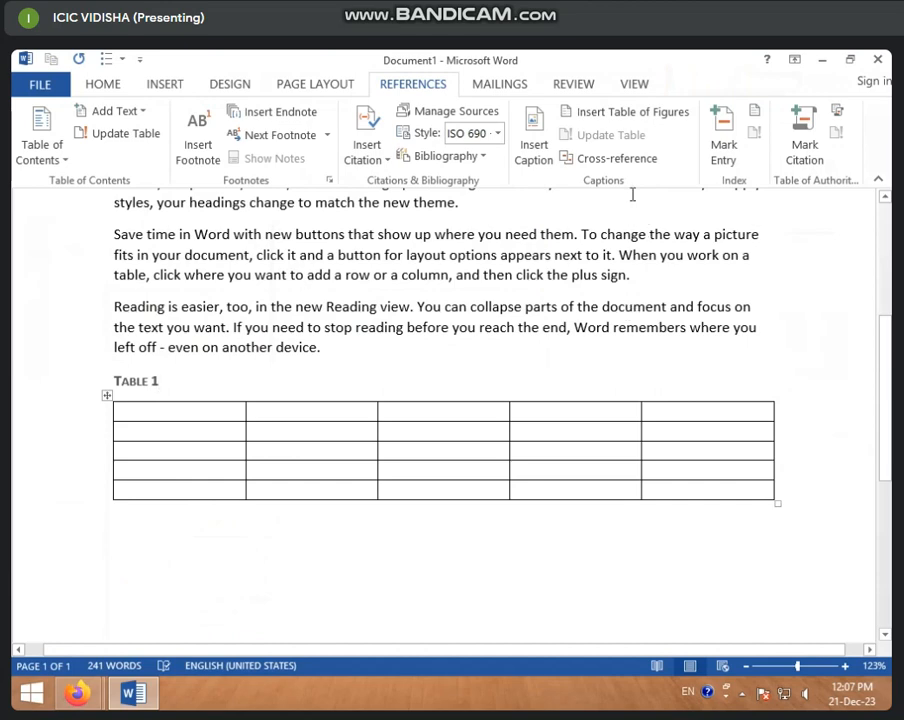
- Open the cross-reference settings, choose Bookmark as the reference type, and move the dialog clear of the text
click(626, 161)
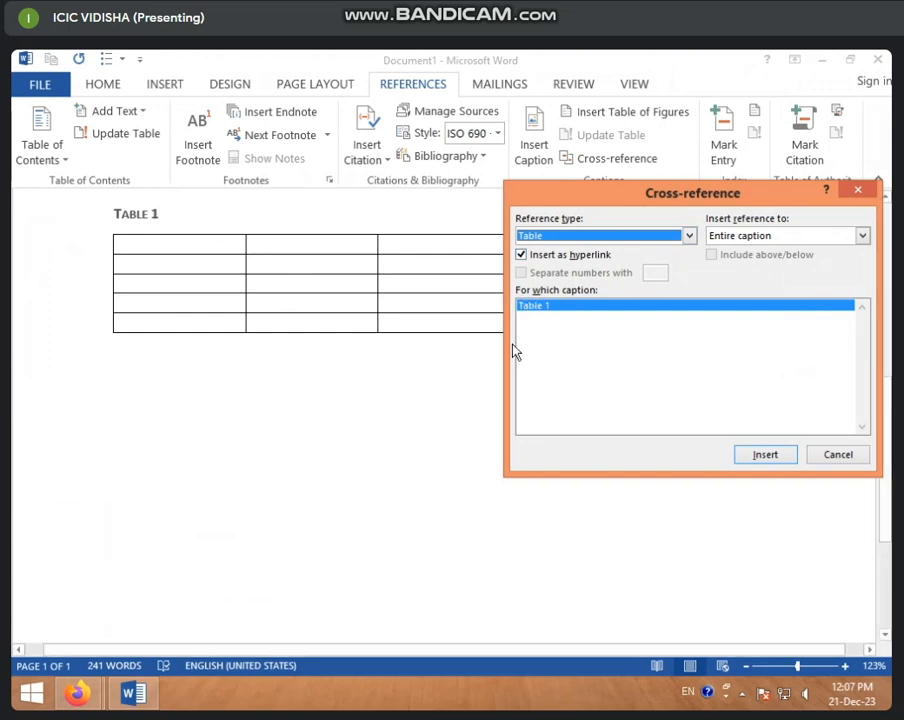
click(588, 238)
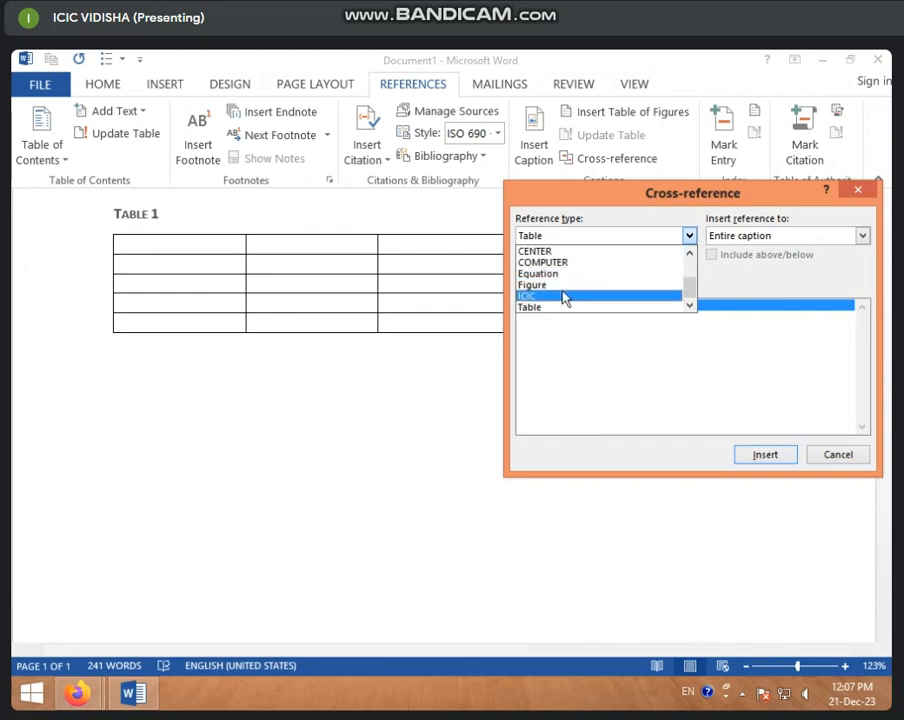
scroll(586, 276, up, 2)
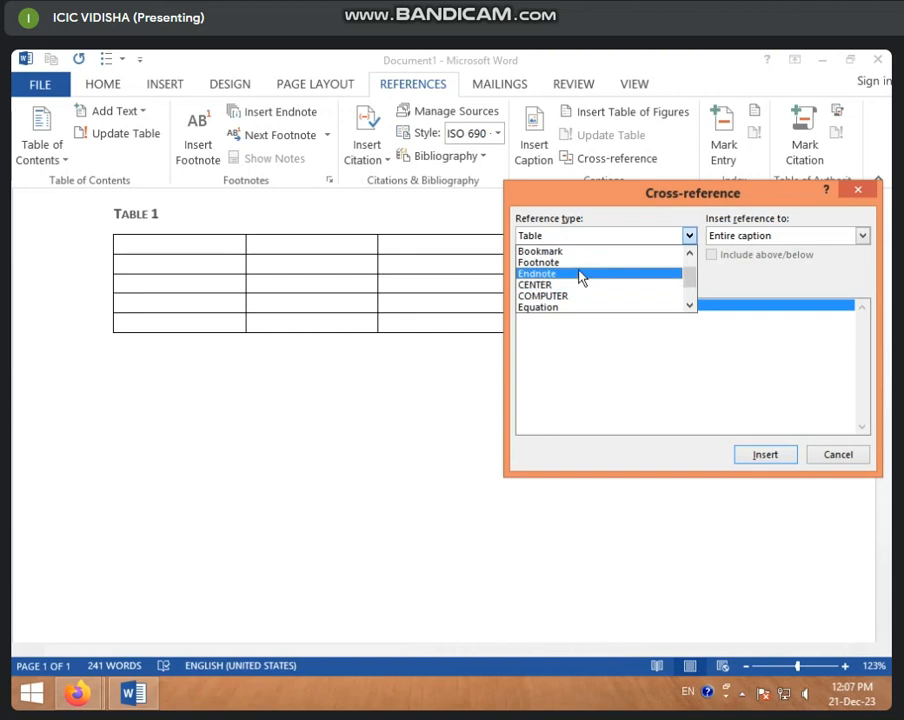
click(555, 255)
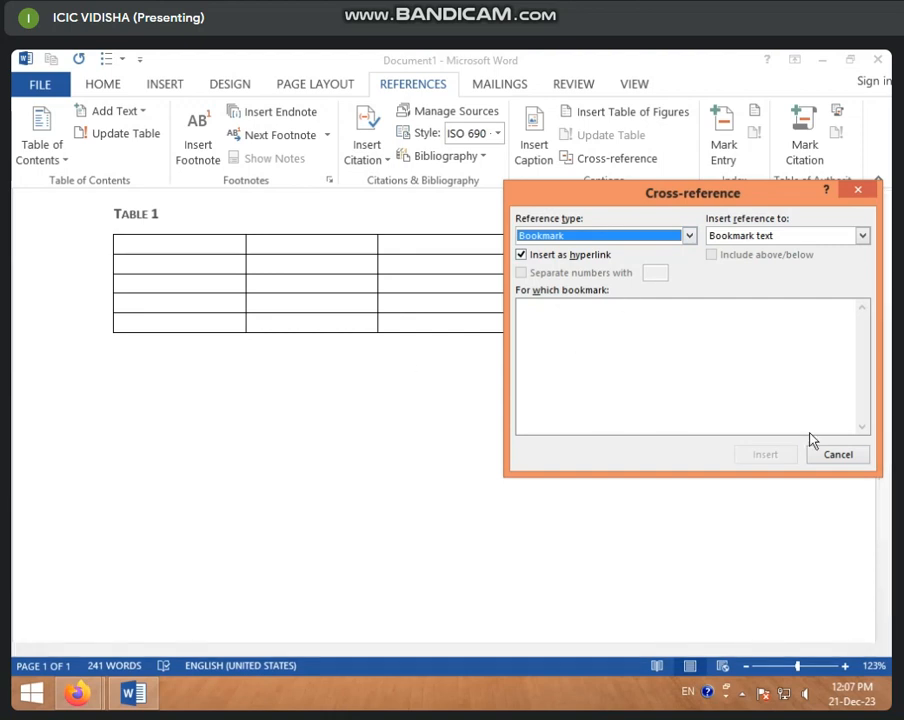
drag(703, 193, 779, 179)
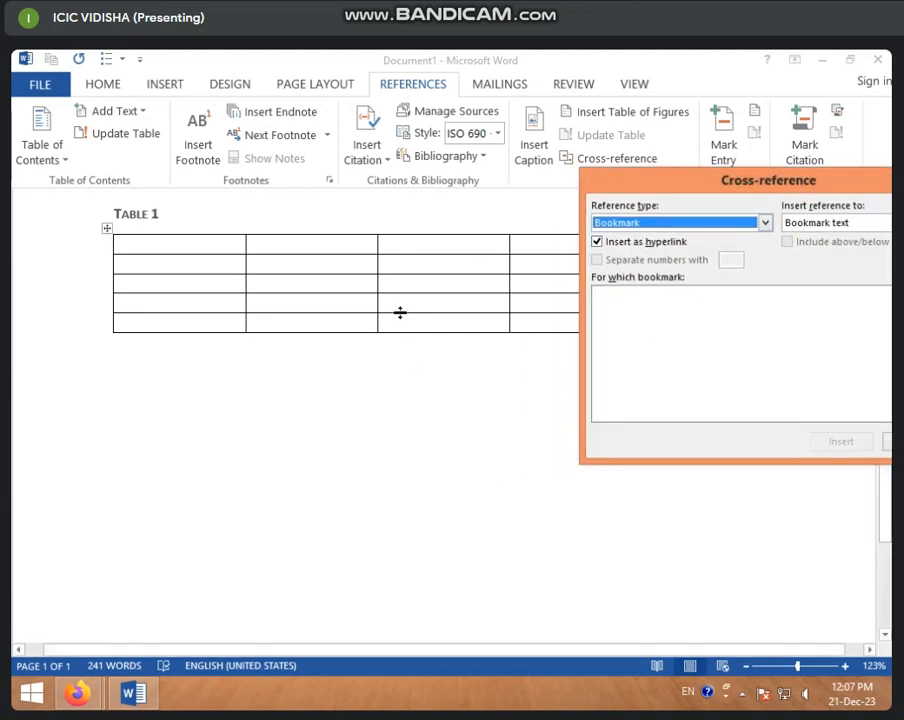
- Insert a hyperlinked cross-reference to the entire Table 1 caption after the paragraph beginning "Themes and styles", and close the dialog
scroll(190, 284, up, 8)
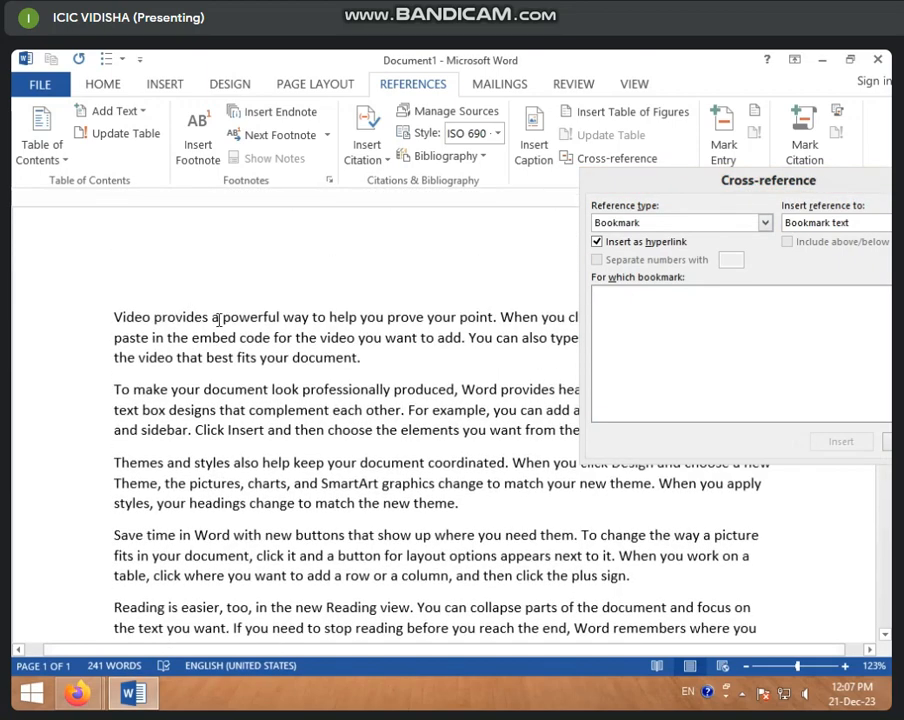
scroll(218, 317, down, 3)
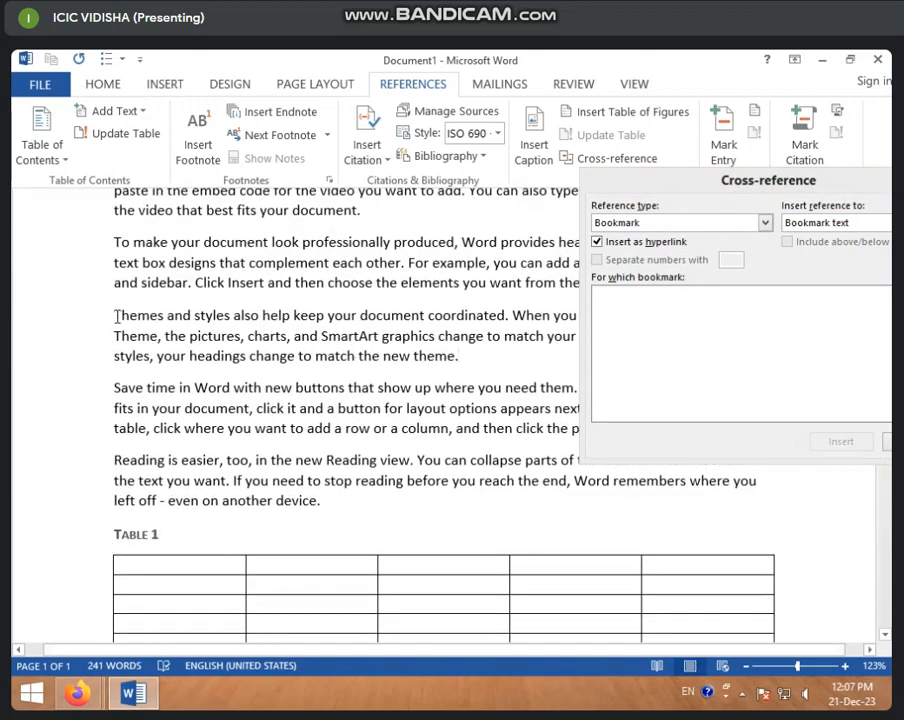
drag(117, 316, 487, 363)
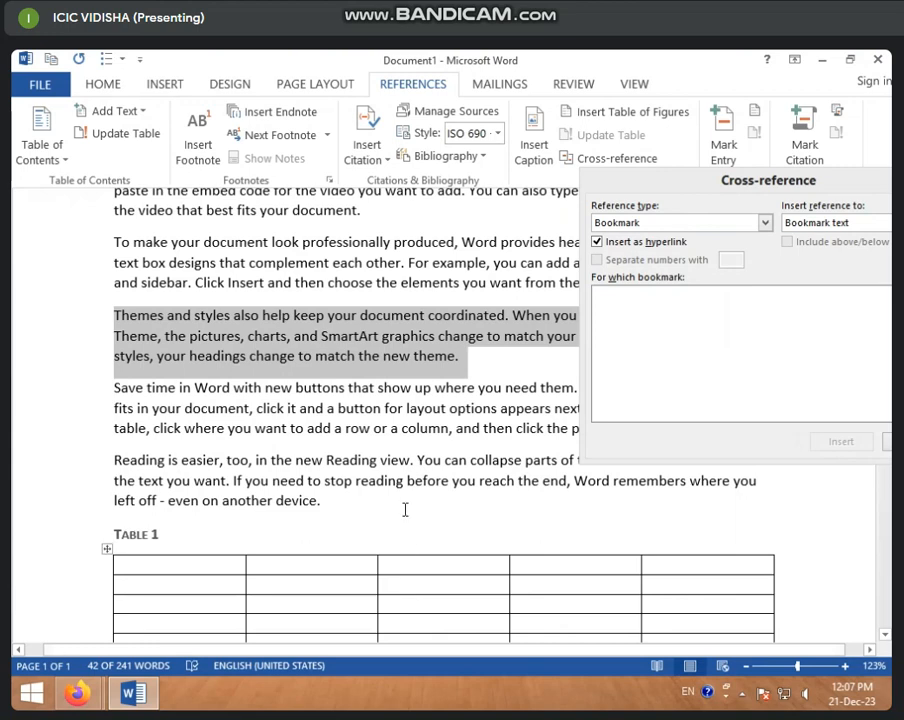
click(450, 366)
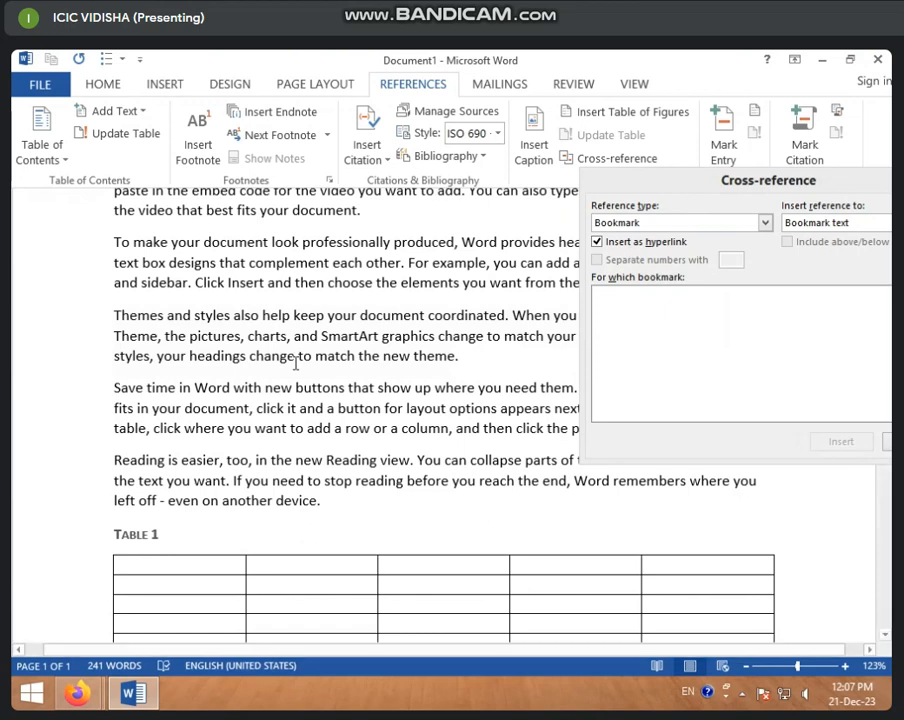
click(674, 223)
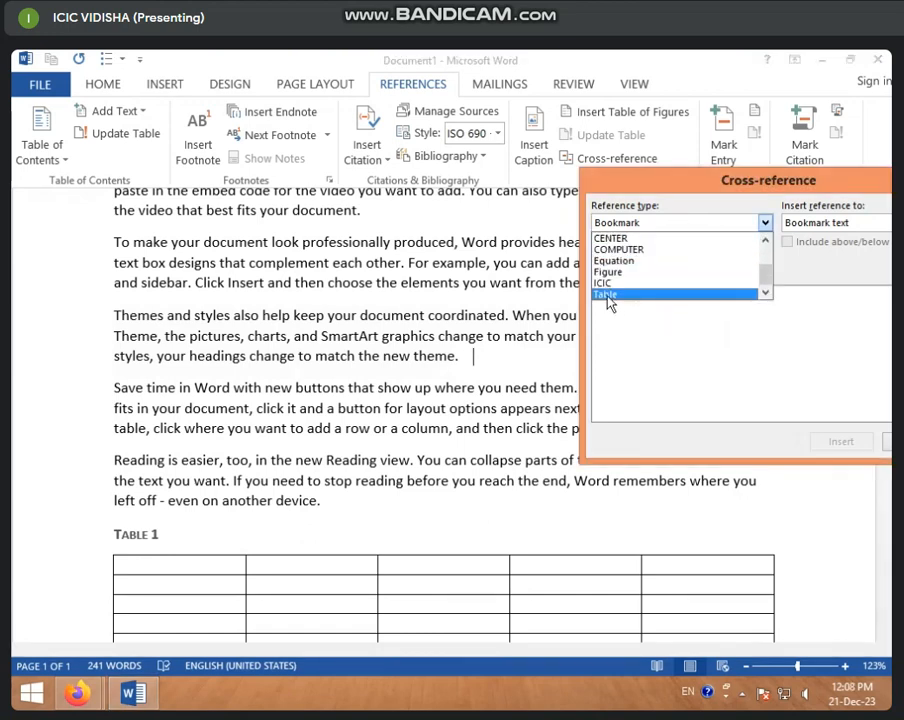
click(607, 295)
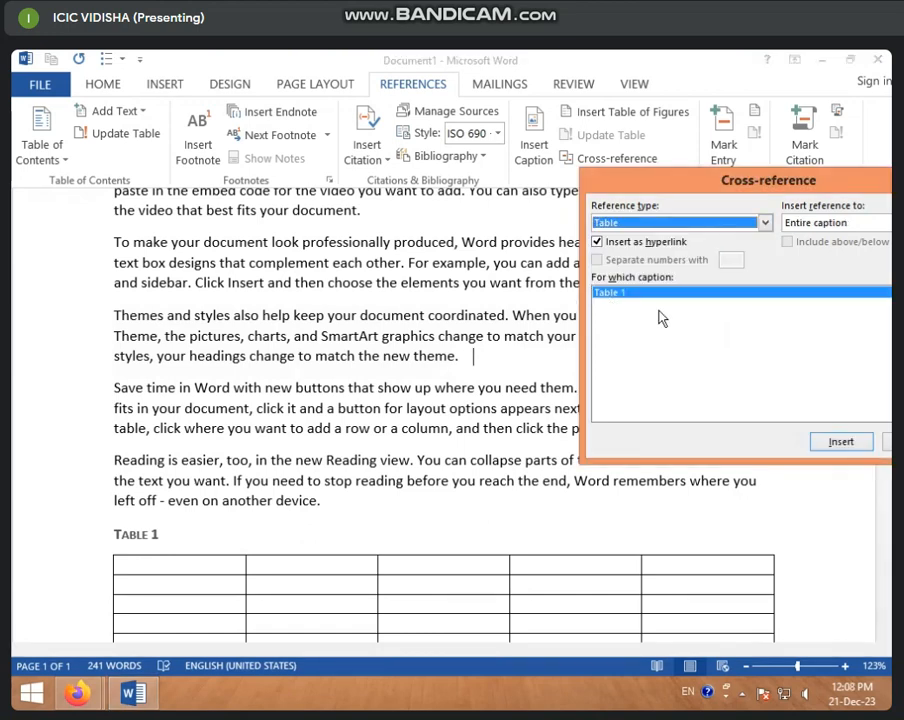
click(480, 356)
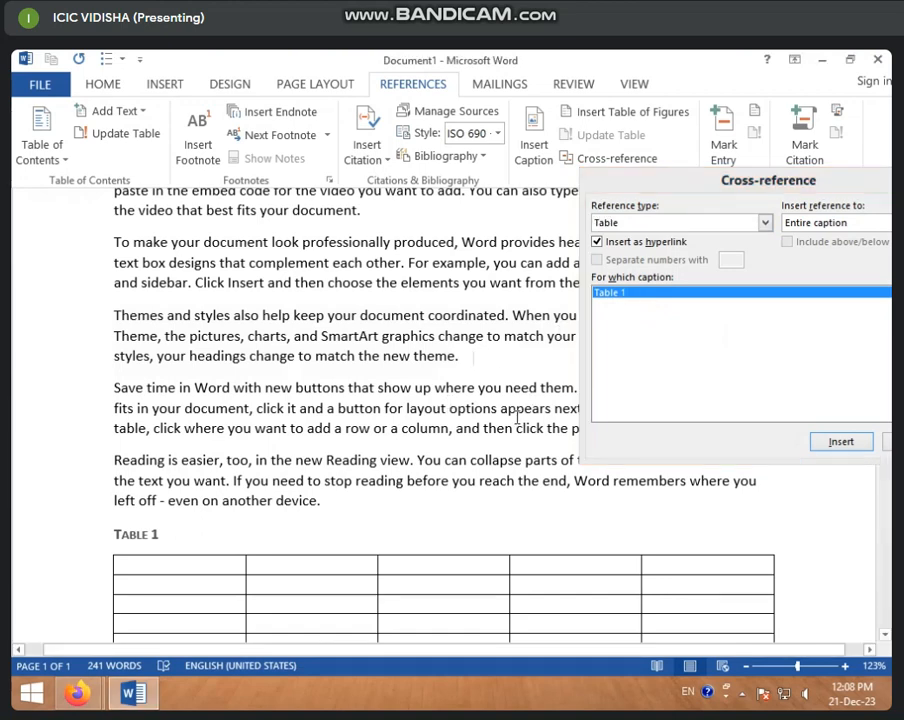
click(622, 308)
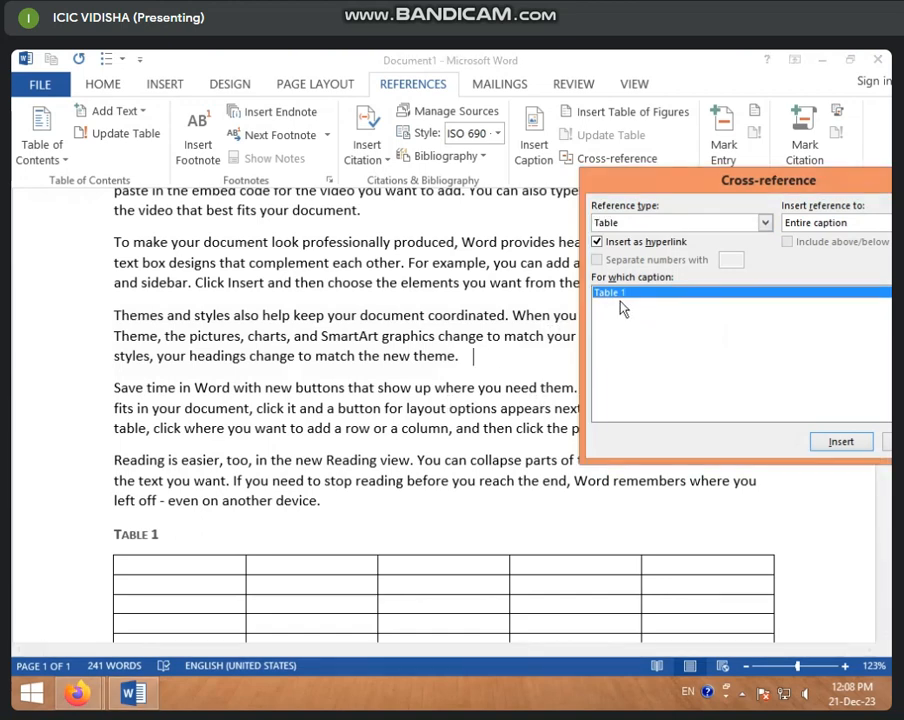
click(841, 443)
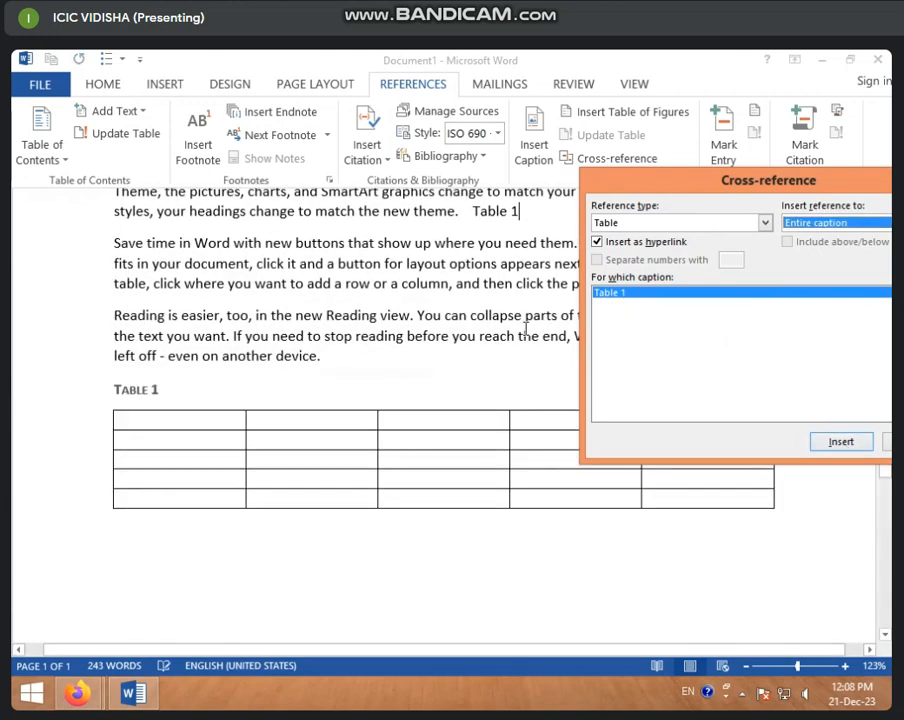
drag(847, 186, 713, 230)
click(795, 226)
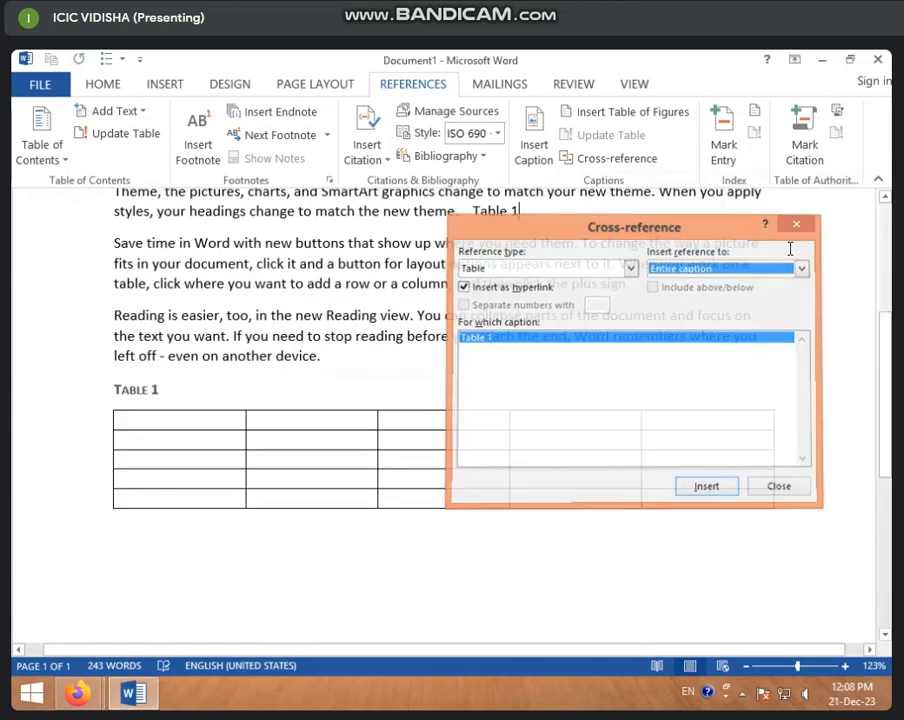
- Compare the inserted Table 1 reference in the paragraph with the caption above the table
scroll(516, 356, up, 3)
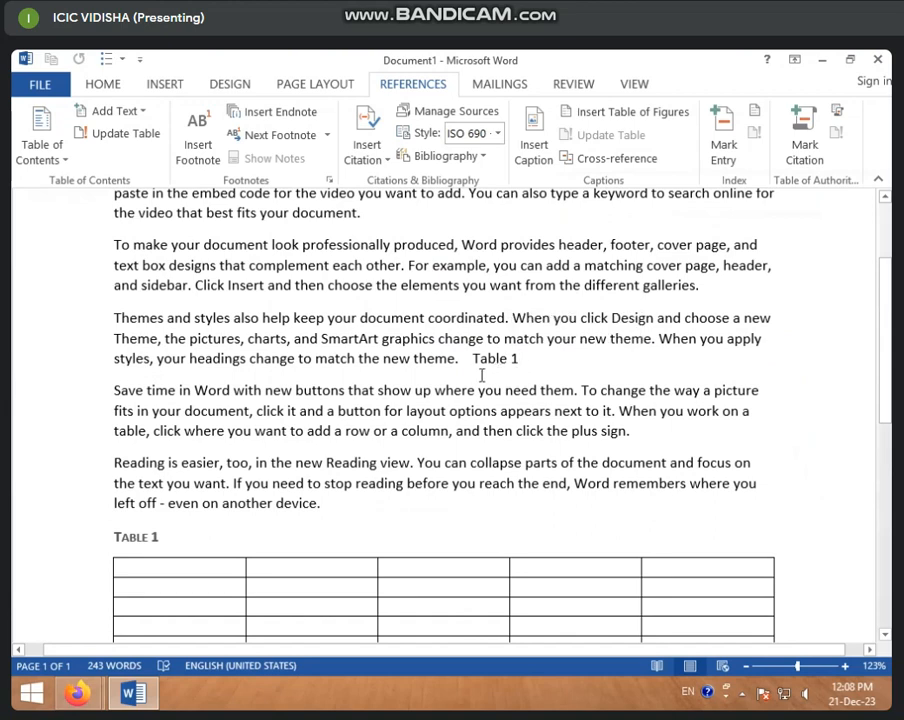
scroll(520, 368, down, 5)
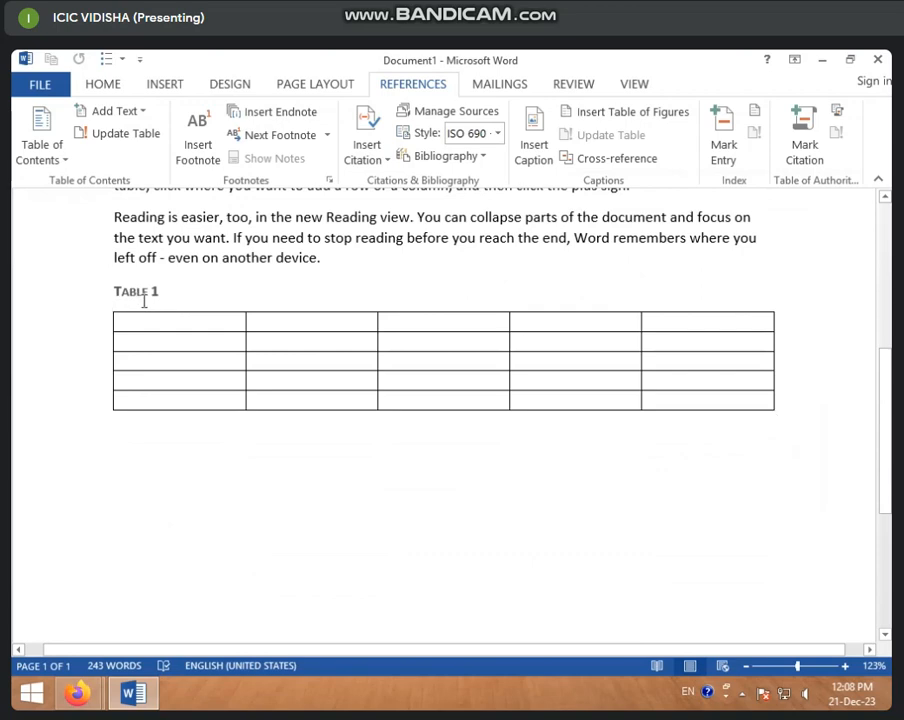
scroll(144, 301, up, 4)
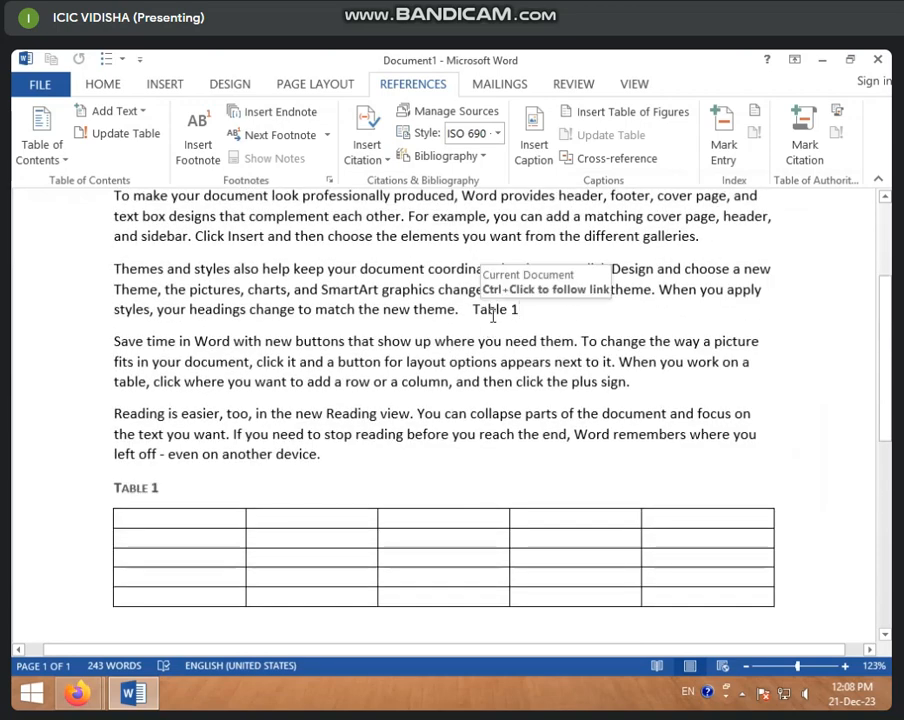
- Follow the Table 1 cross-reference link to its caption and return to the paragraph containing it
ctrl+click(492, 318)
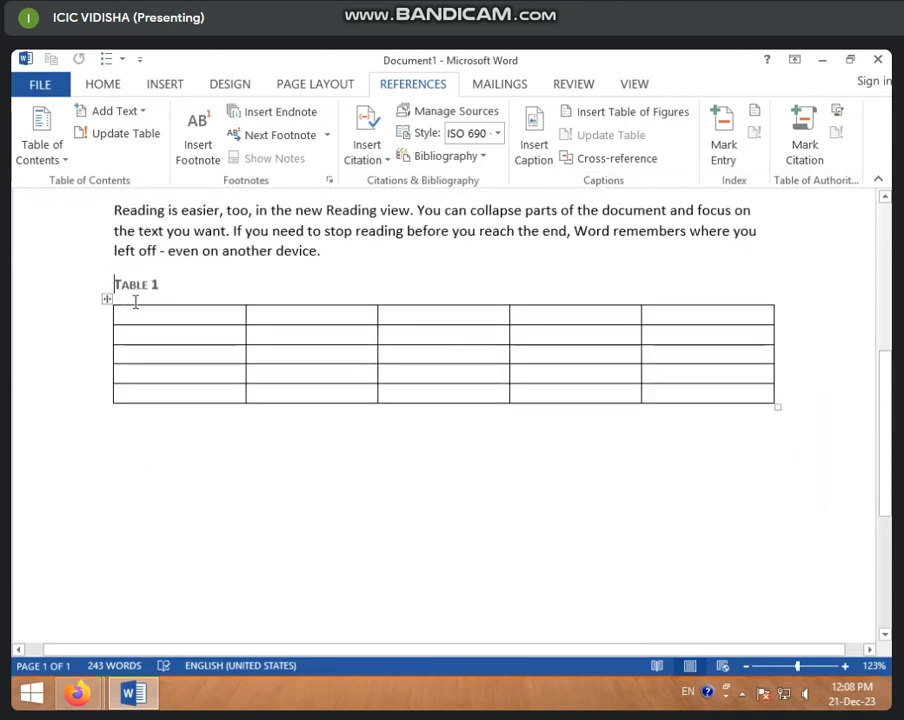
scroll(174, 316, up, 3)
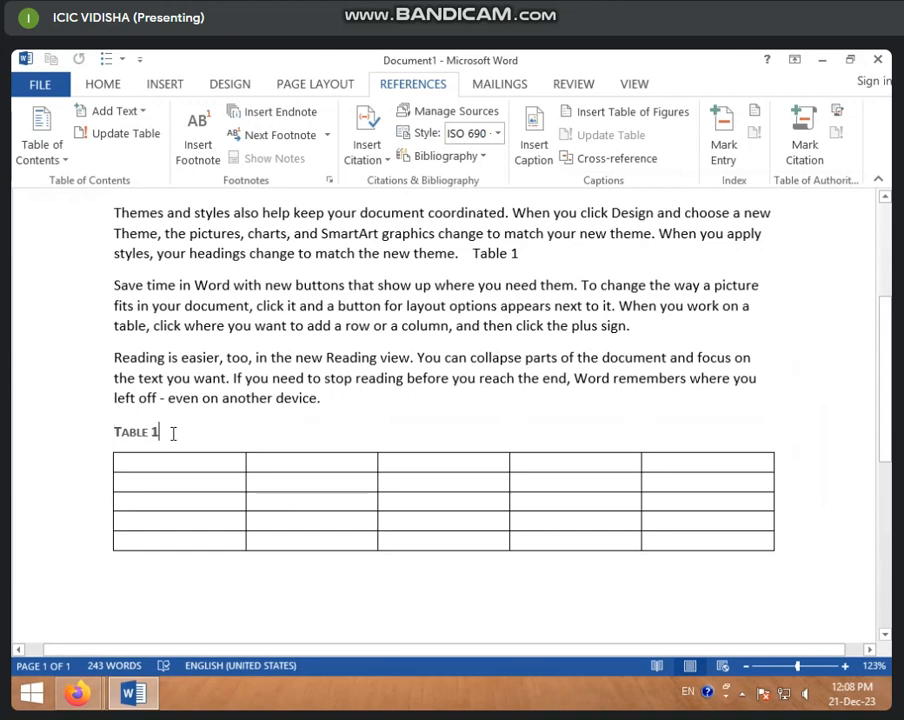
- Insert a second table with four columns and four rows in the blank area below the first table
scroll(246, 464, down, 6)
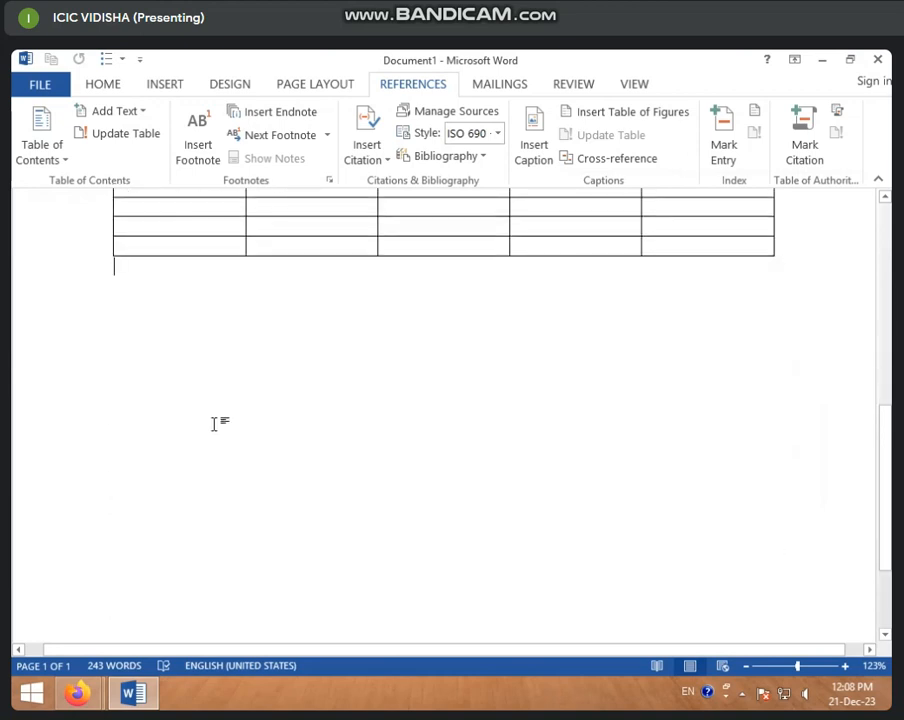
click(157, 89)
click(80, 145)
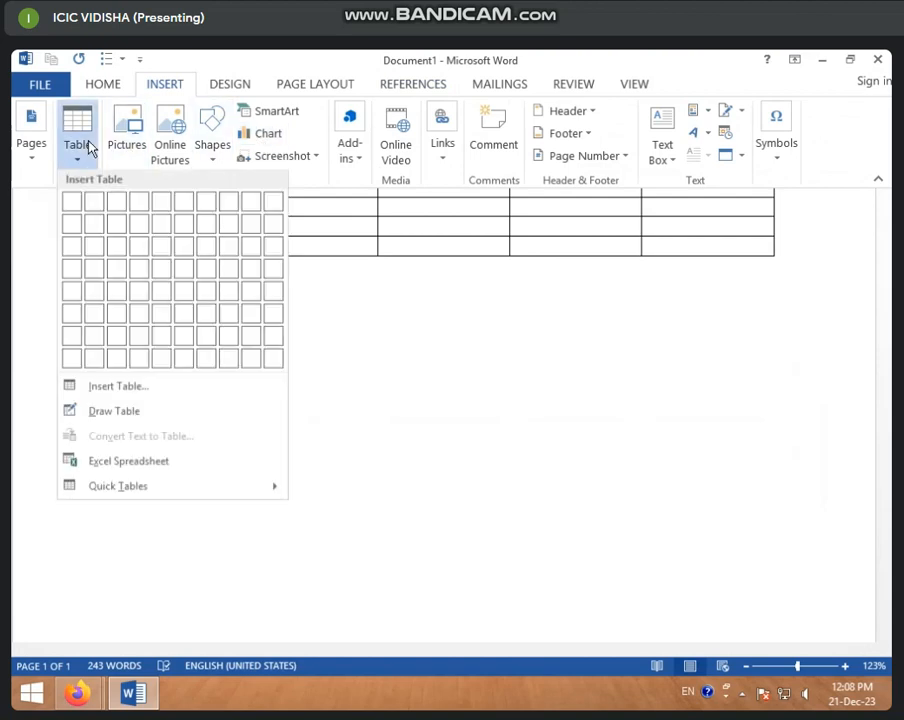
click(150, 271)
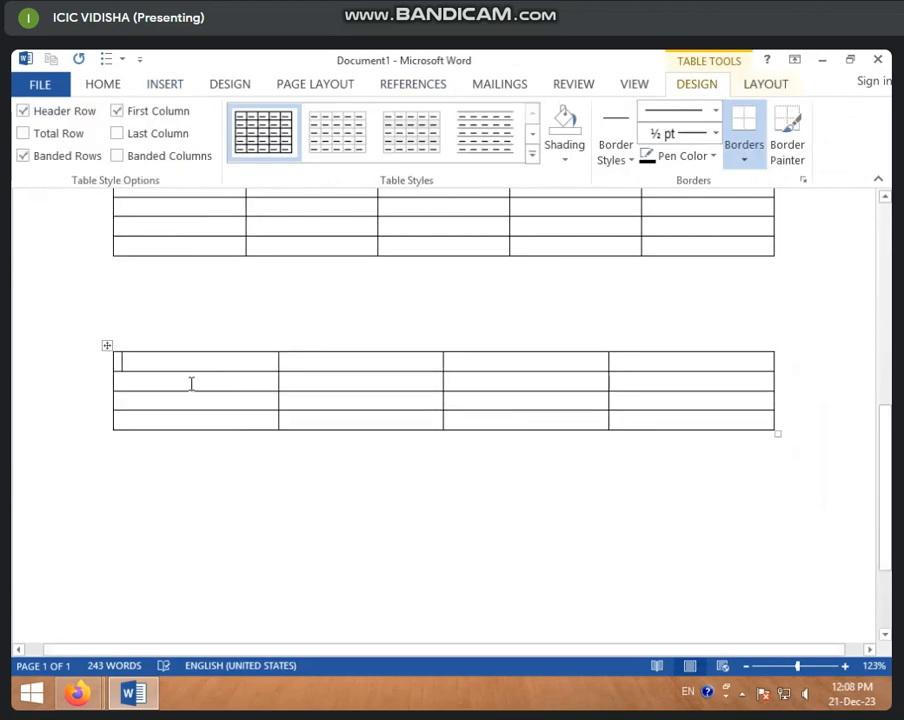
- Add the caption "Table 2XYZ" to the whole second table, using the Table label and the position above the selected item
right_click(106, 345)
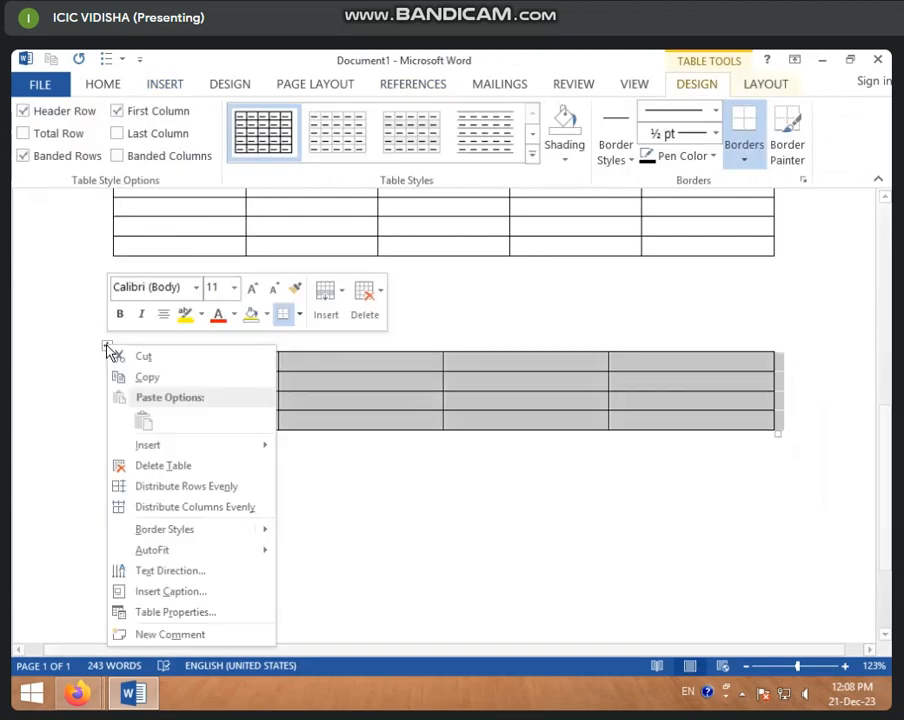
click(141, 595)
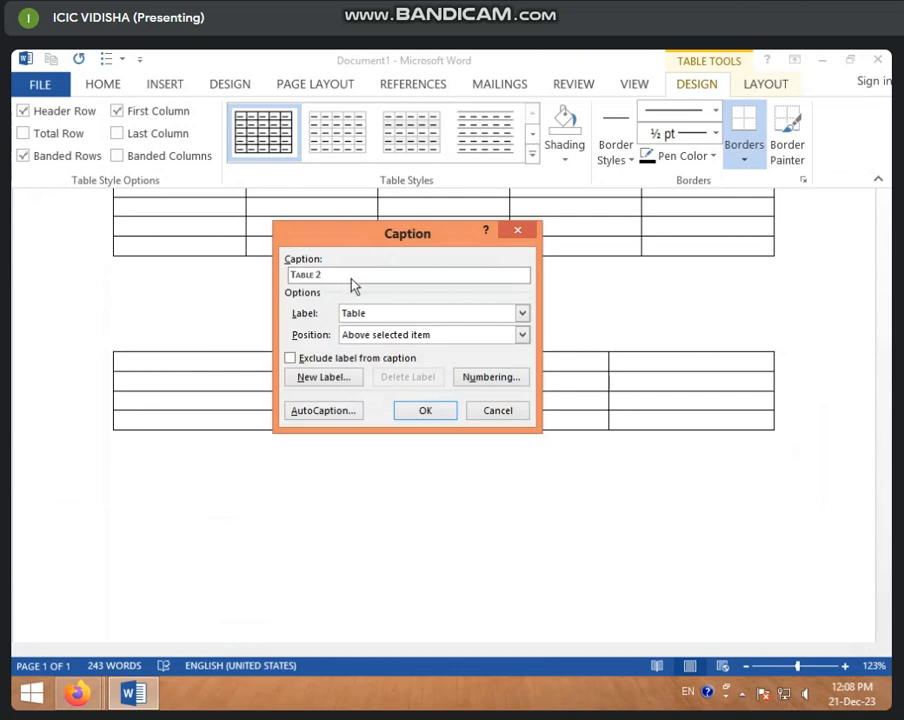
text(XYZ)
click(422, 412)
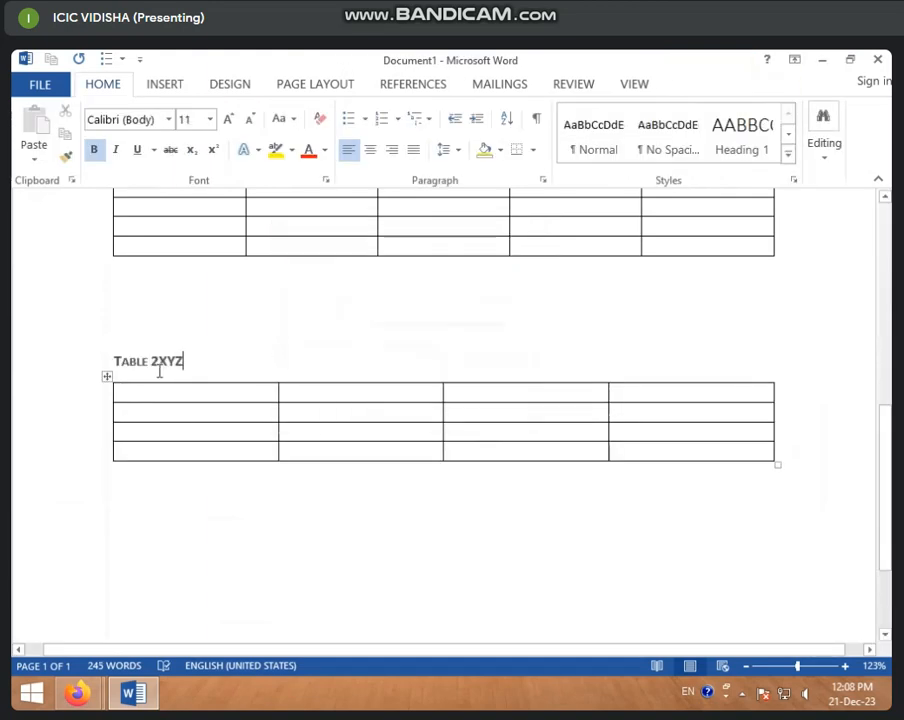
- Insert a hyperlinked cross-reference to the entire Table 2XYZ caption at the end of the "Save time in Word" paragraph, and close the dialog
scroll(172, 367, up, 10)
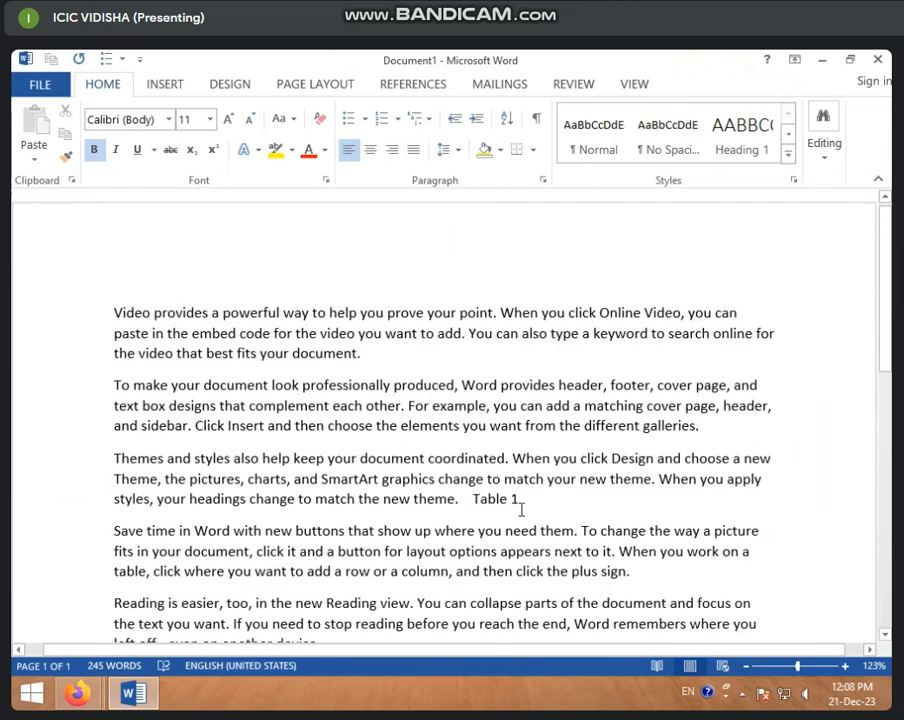
drag(602, 552, 597, 552)
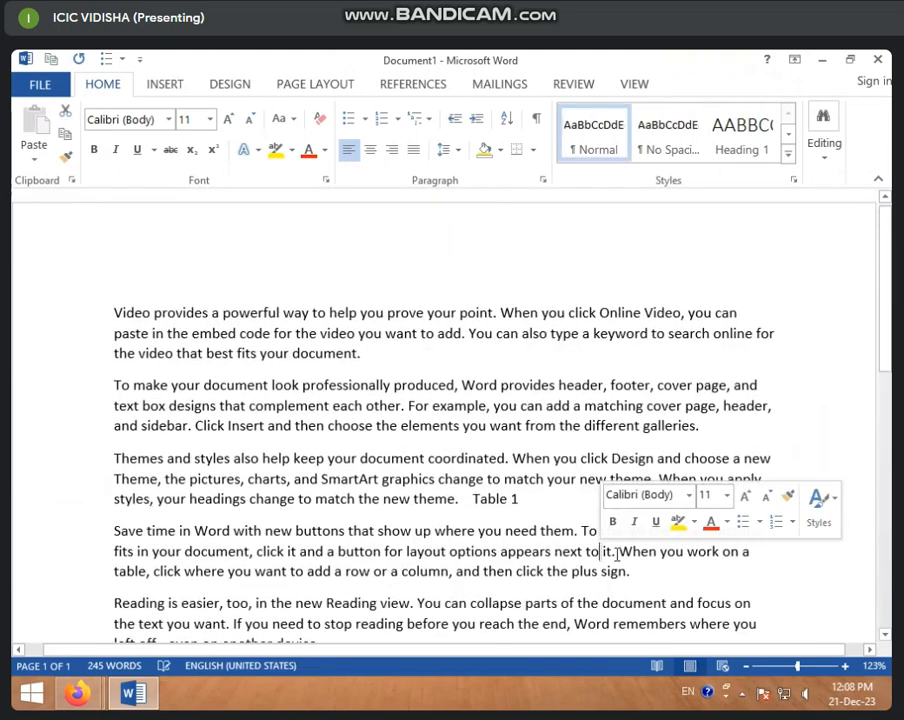
click(633, 576)
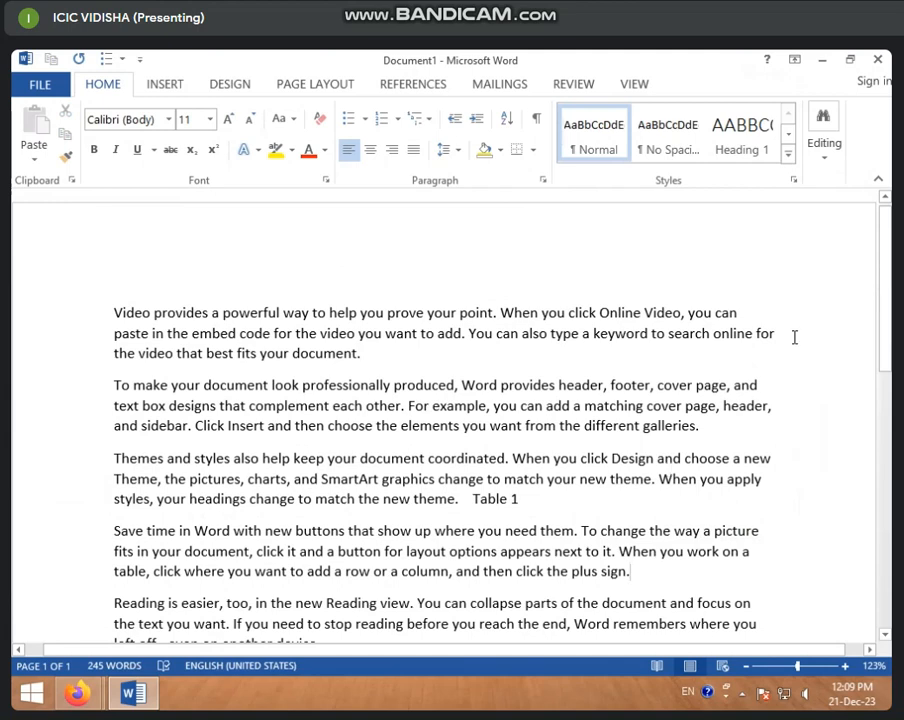
click(392, 88)
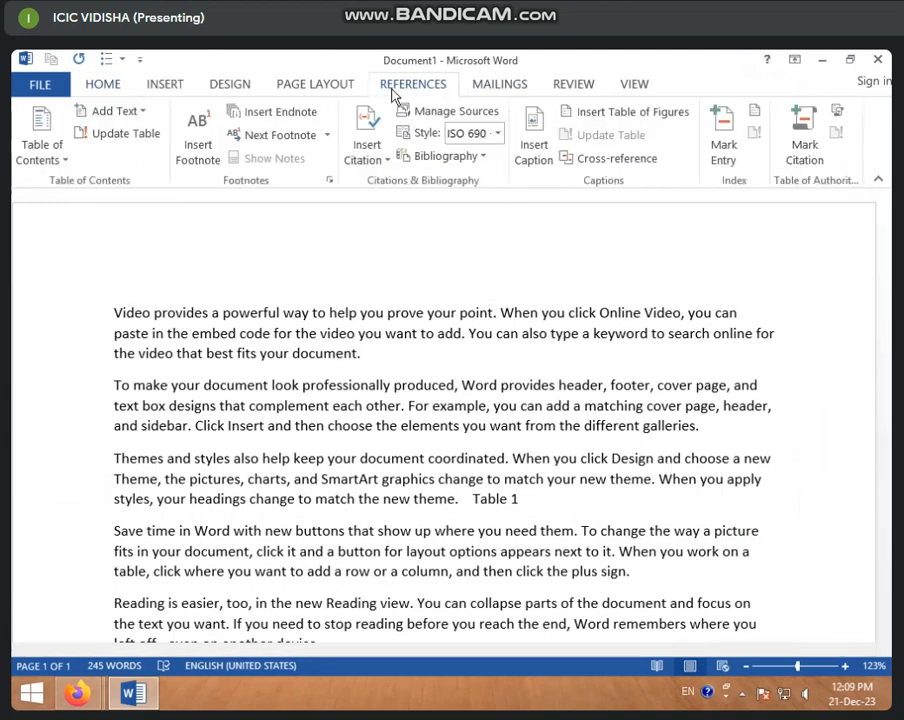
click(612, 158)
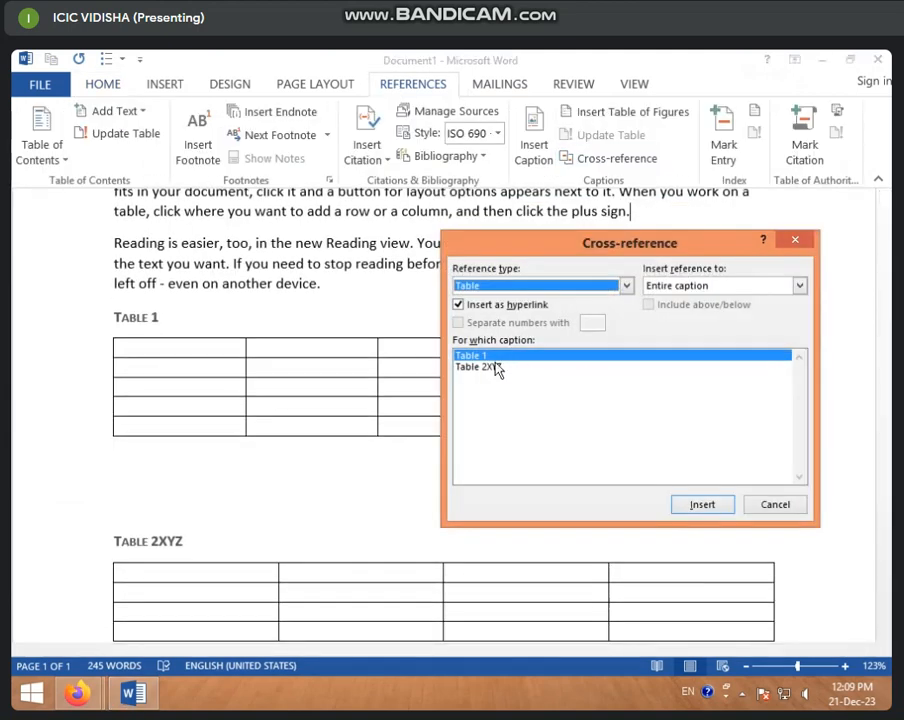
click(498, 368)
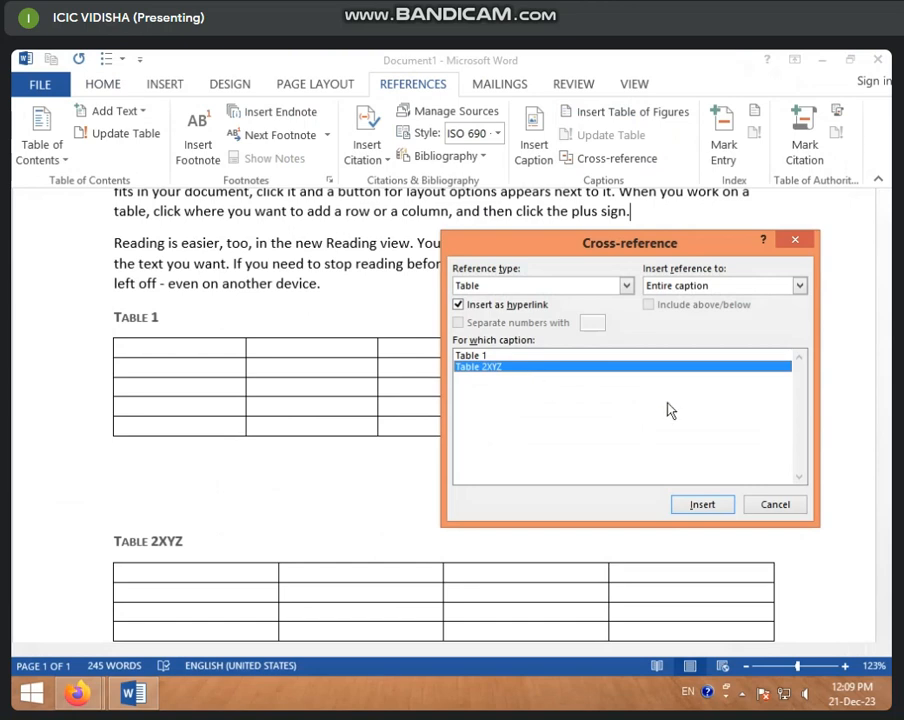
click(714, 510)
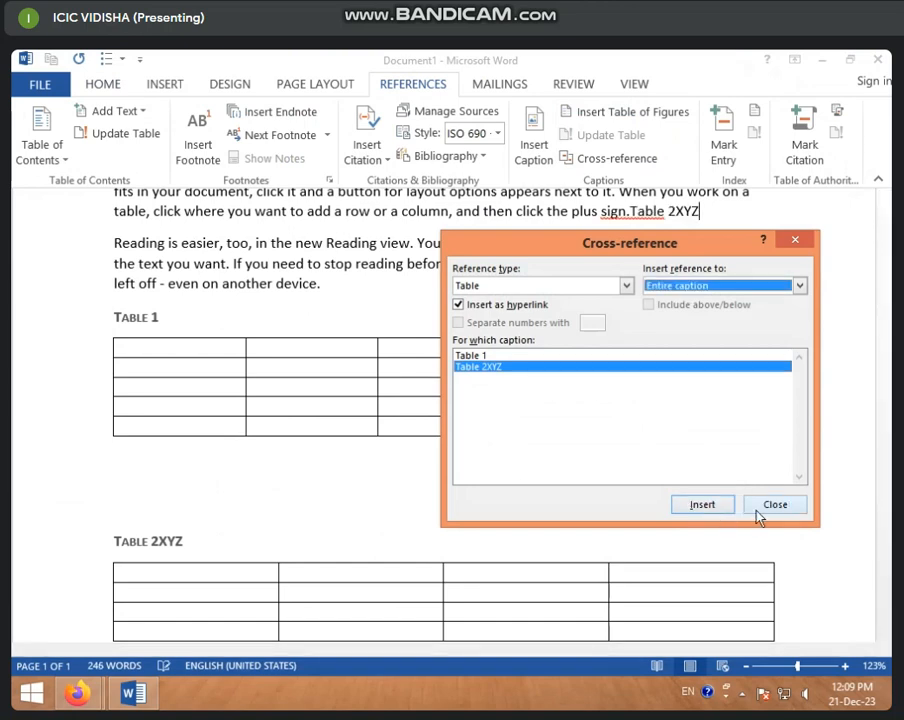
click(752, 508)
- Follow the Table 2XYZ cross-reference link to its caption and return to the paragraph containing it
scroll(688, 366, up, 3)
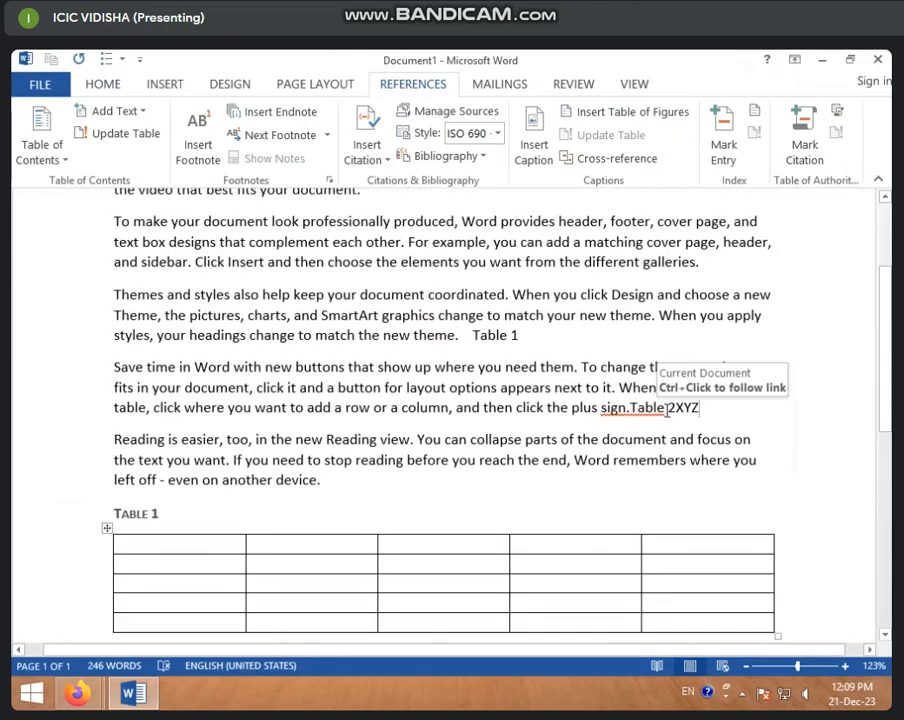
ctrl+click(662, 412)
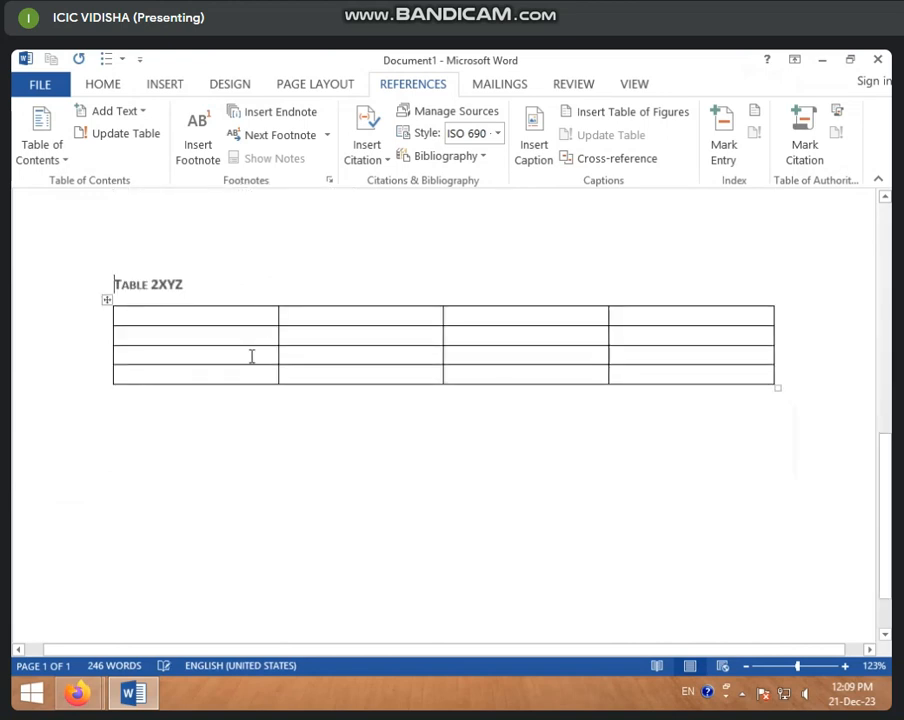
scroll(530, 320, up, 5)
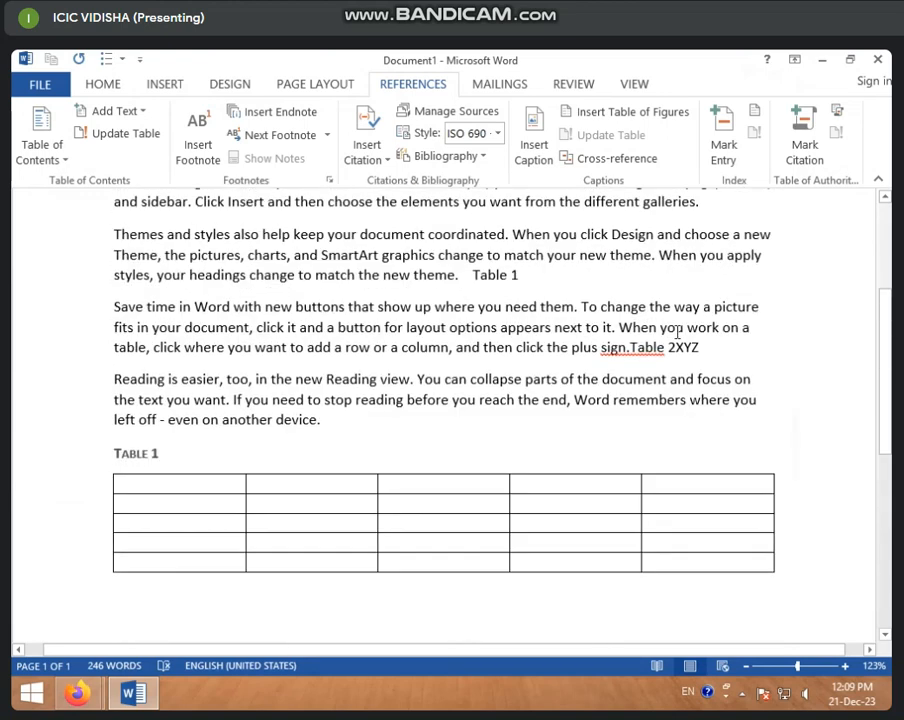
- Add a space between "sign." and the Table 2XYZ reference, and review both captioned tables
click(634, 347)
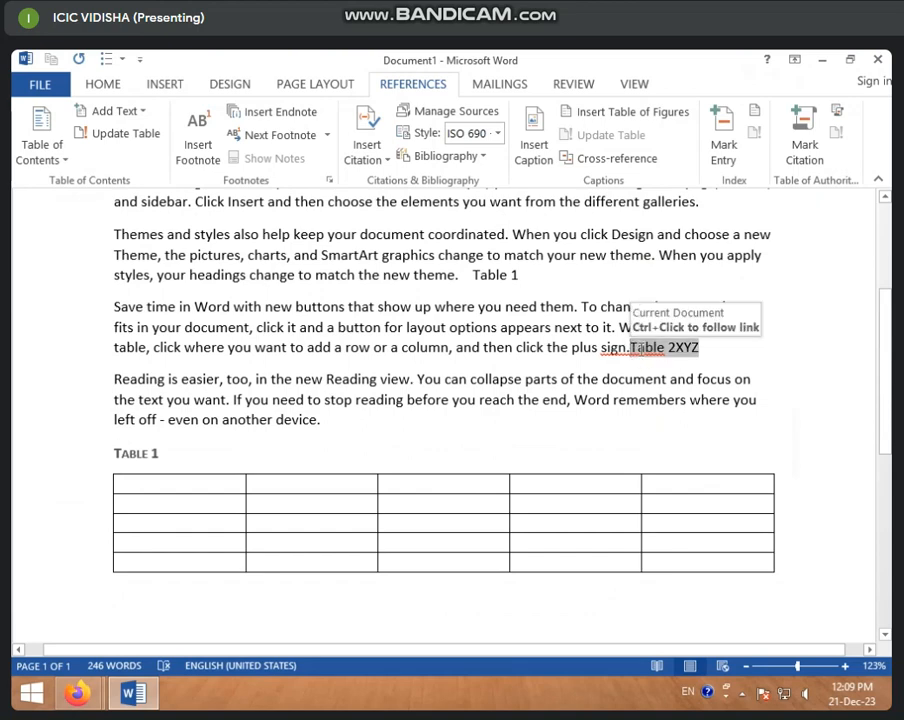
scroll(476, 412, down, 4)
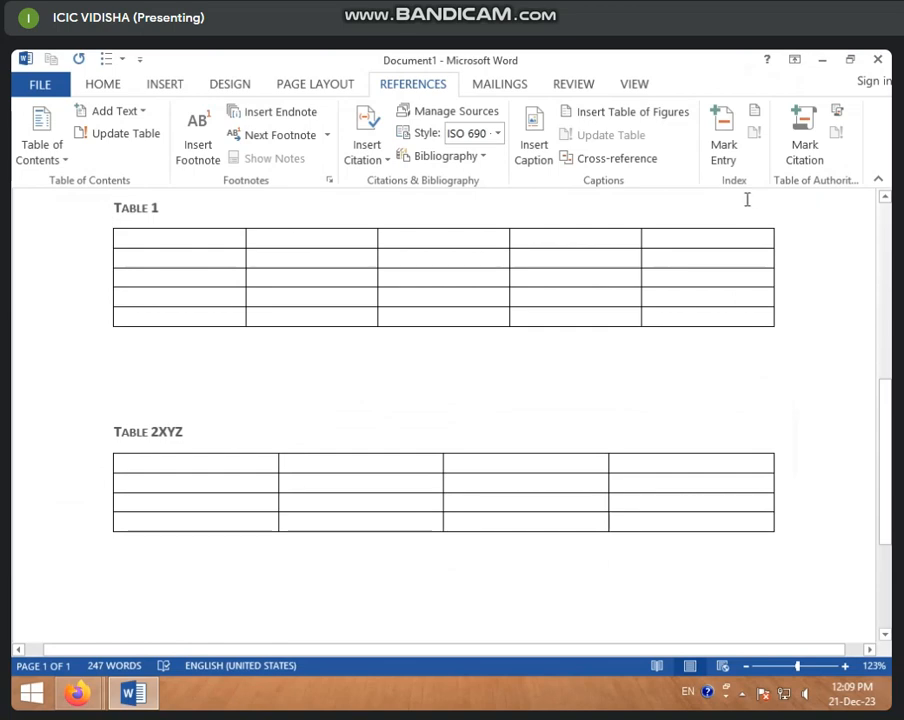
scroll(746, 200, up, 10)
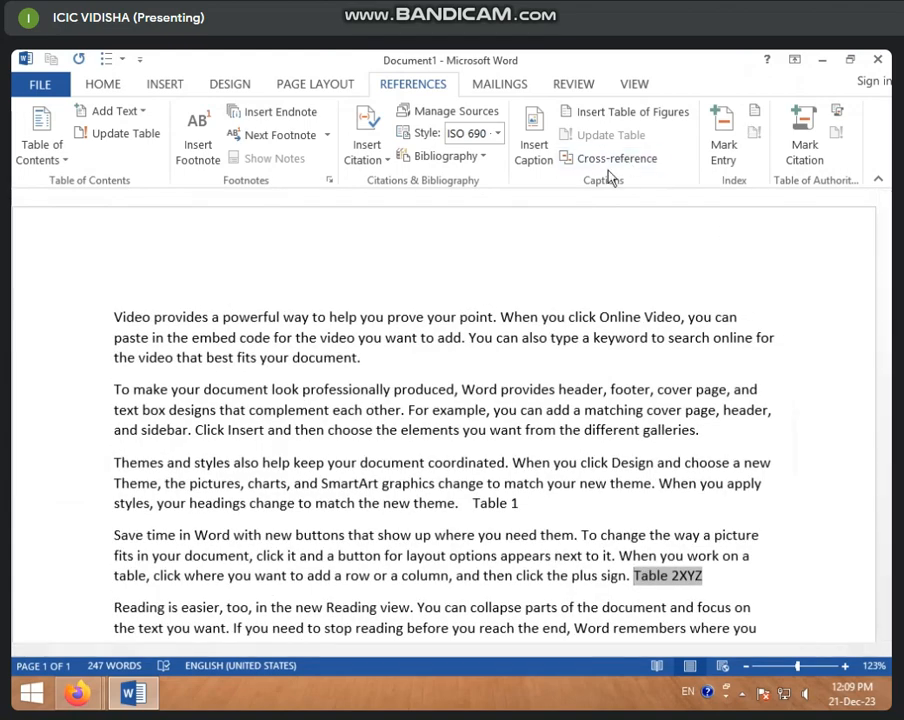
- Check which captions the cross-reference settings offer for the Figure reference type, and cancel without inserting a reference
click(631, 168)
click(519, 288)
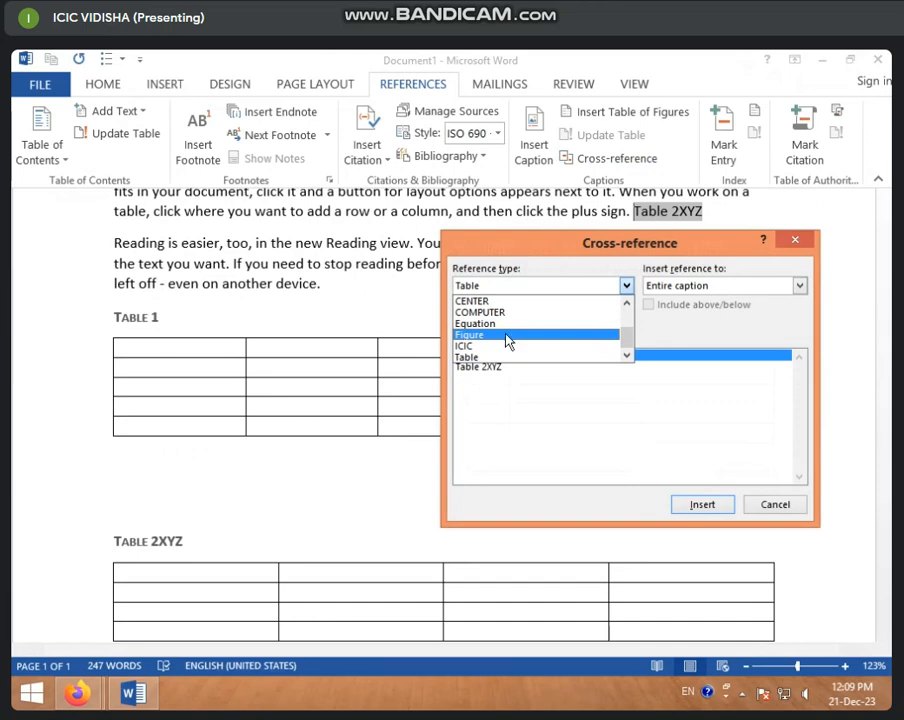
click(505, 336)
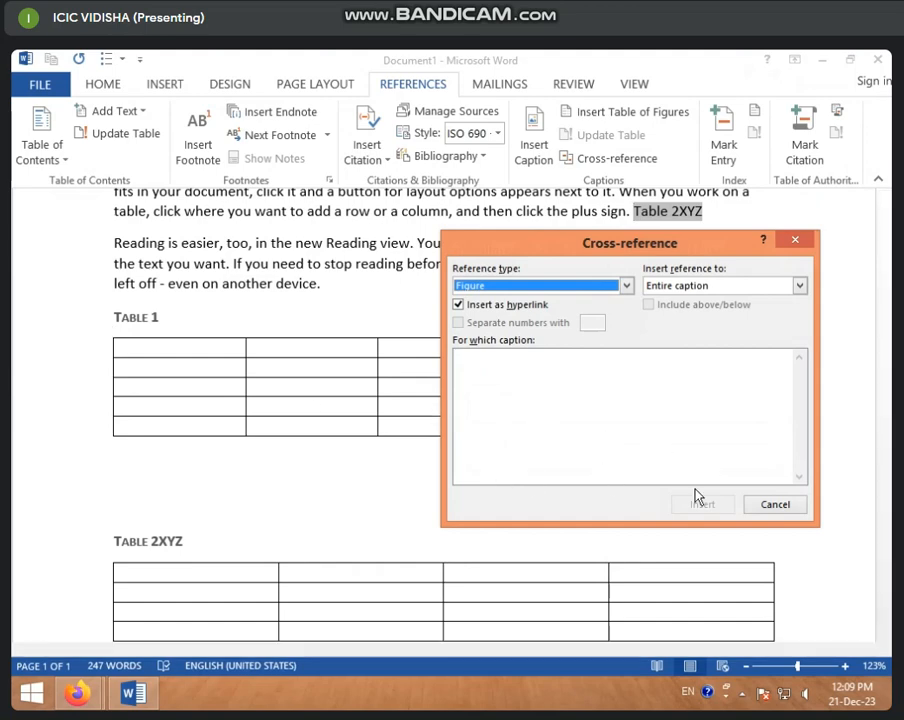
click(762, 504)
scroll(762, 448, up, 4)
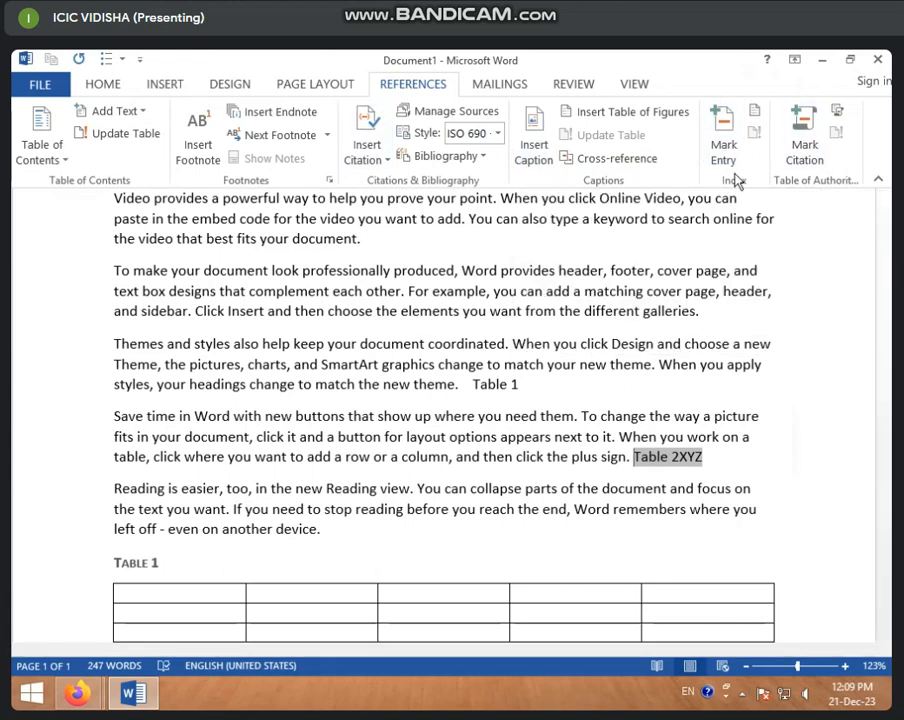
click(510, 385)
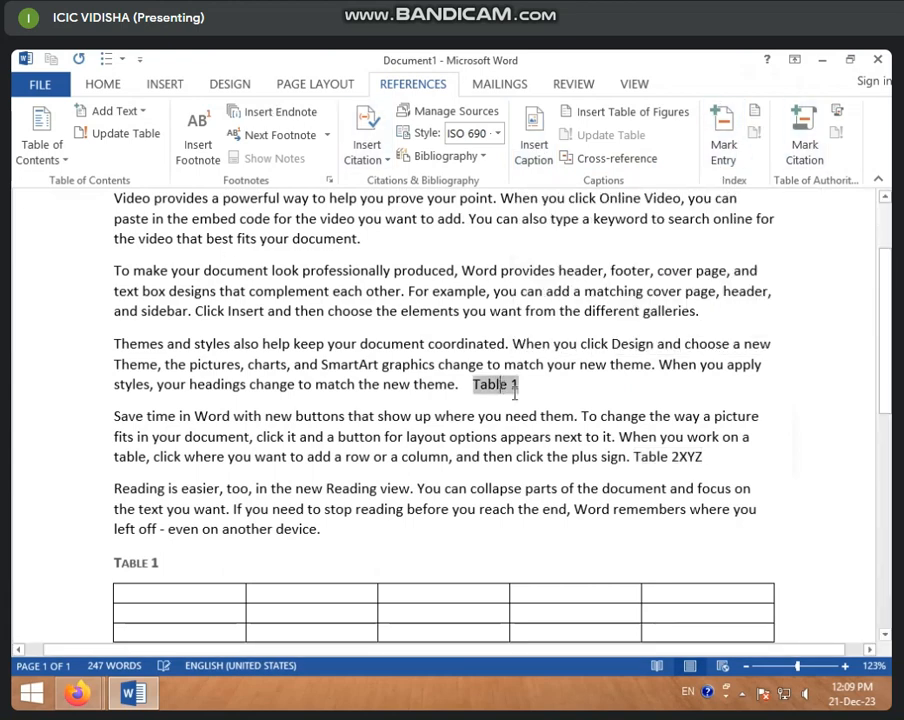
click(551, 456)
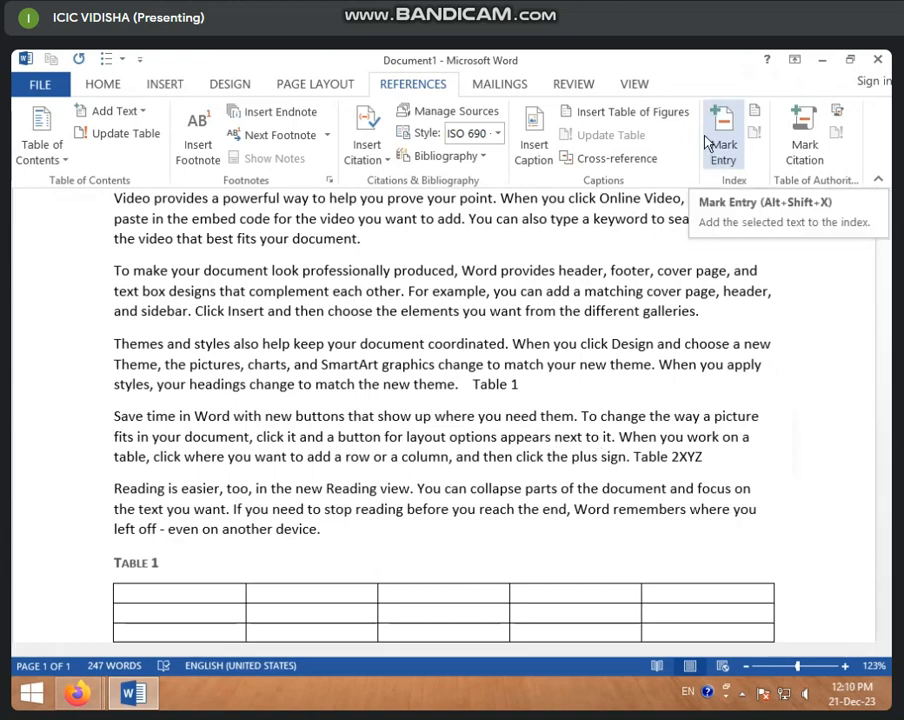
- Mark the word "styles" in the "Themes and styles" paragraph as a main index entry for the current page
click(220, 366)
drag(196, 350, 230, 355)
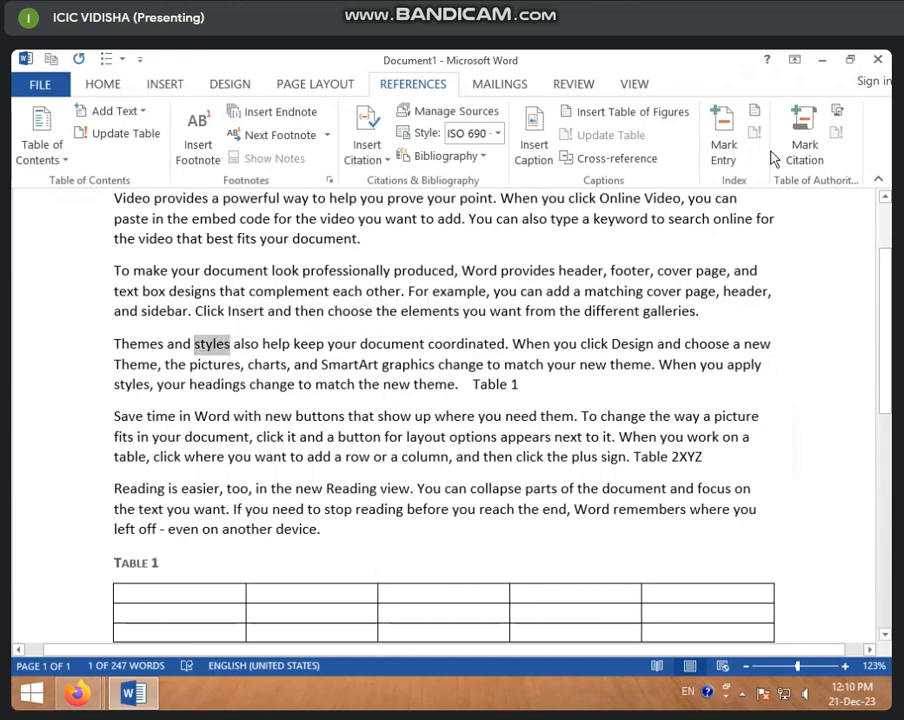
click(724, 148)
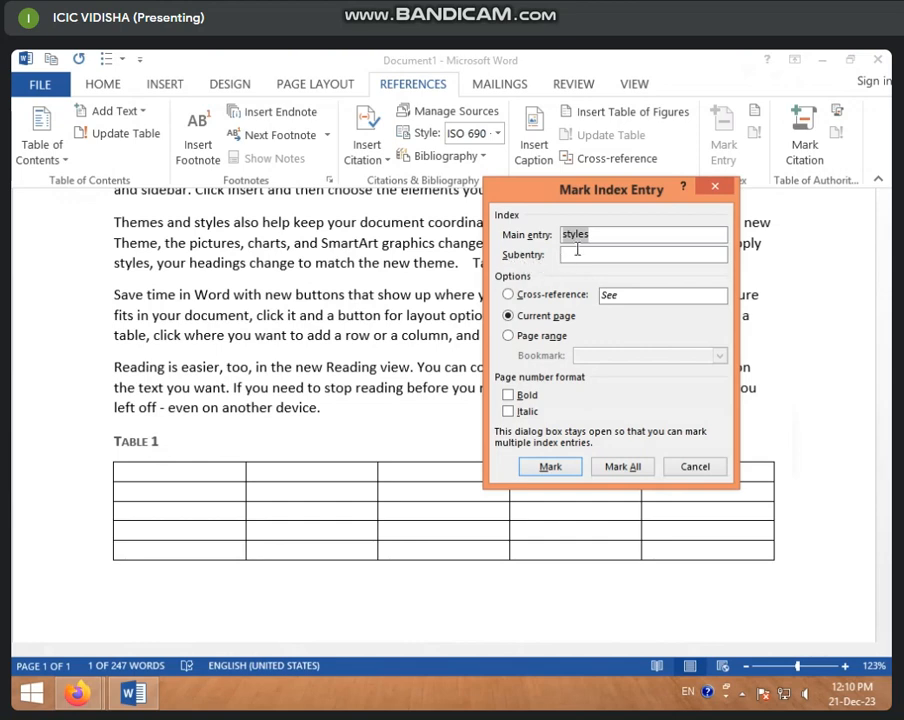
click(579, 254)
click(545, 470)
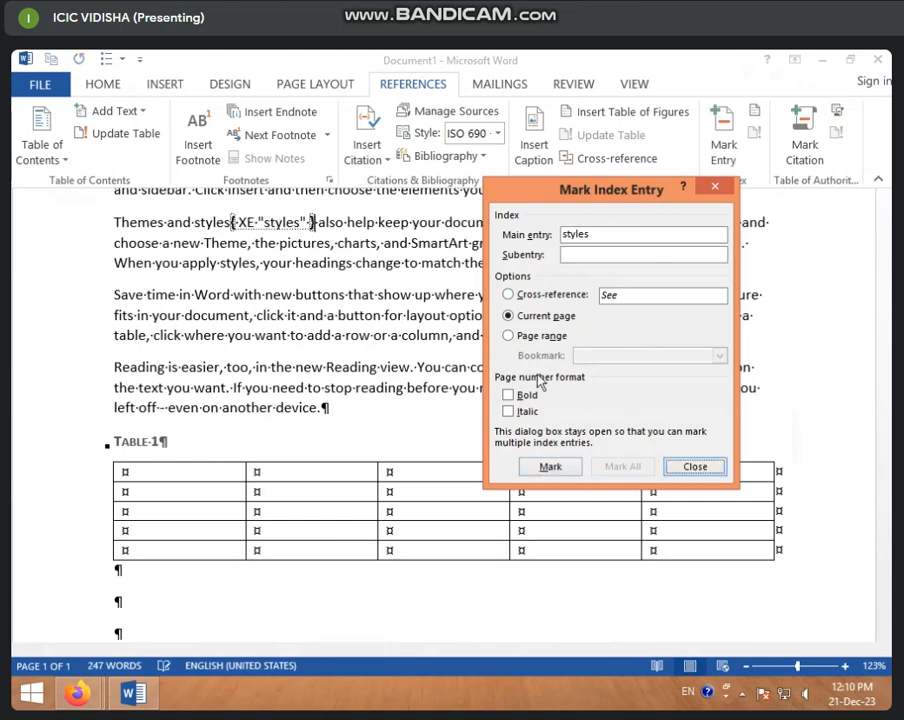
- Mark "pictures" in the "Themes and styles" paragraph as an index entry with the subentry PHOTO for the current page
click(298, 242)
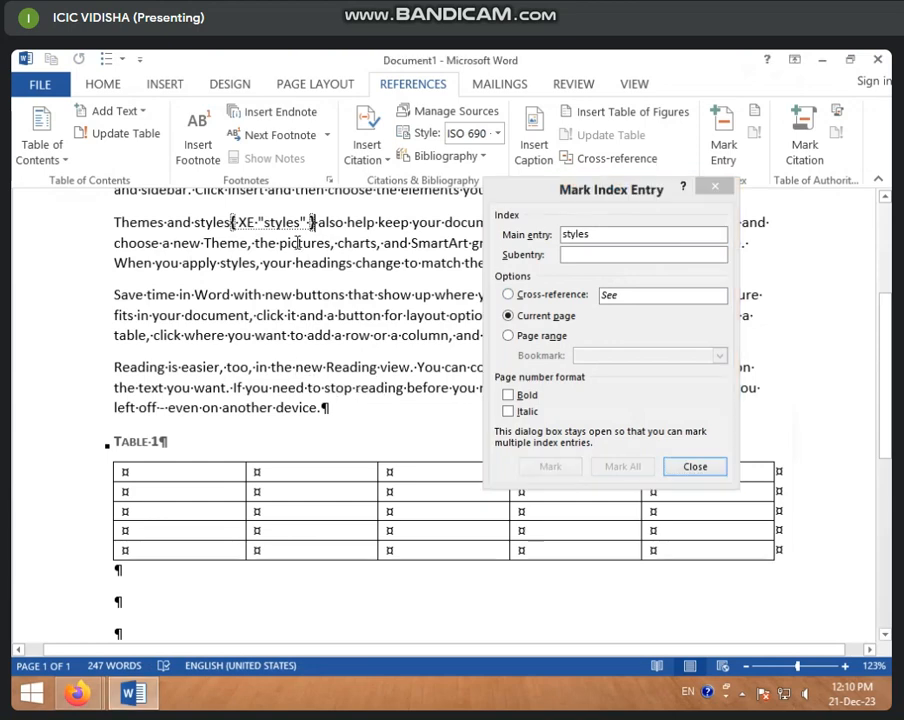
drag(293, 242, 338, 246)
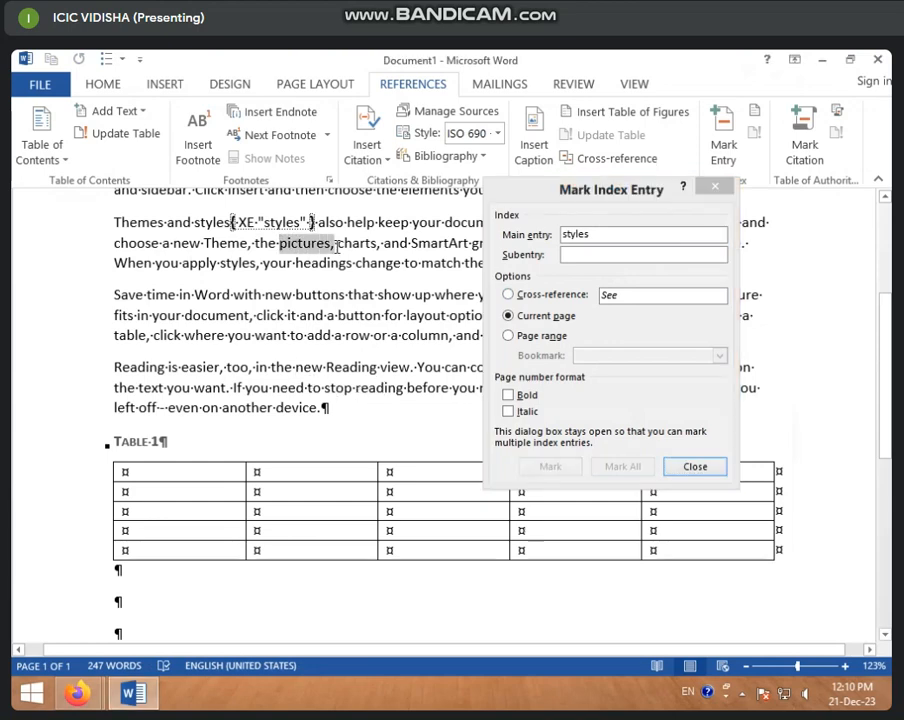
click(302, 243)
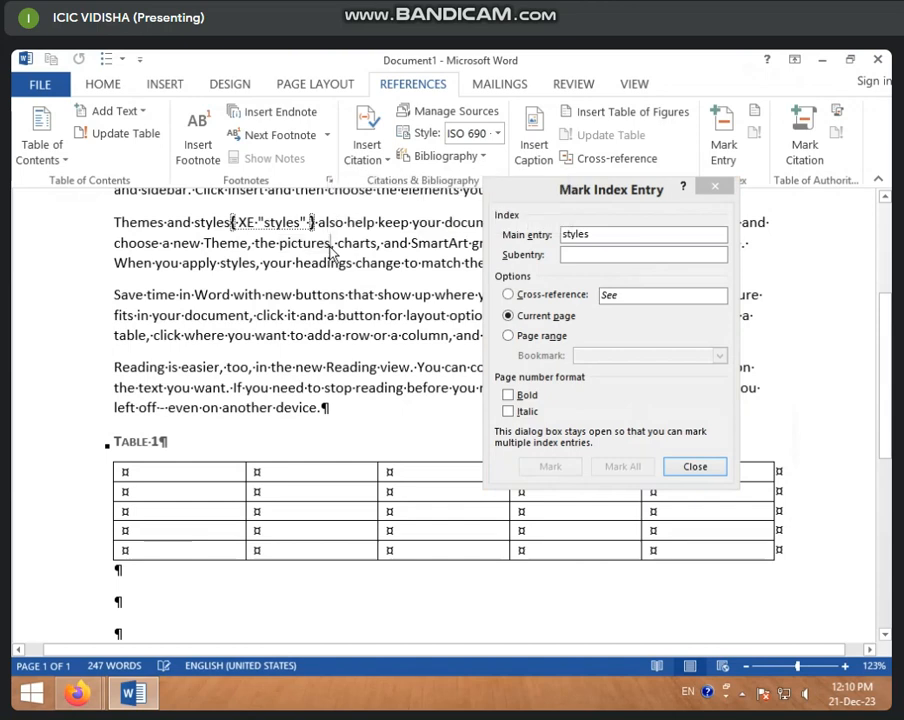
double_click(300, 243)
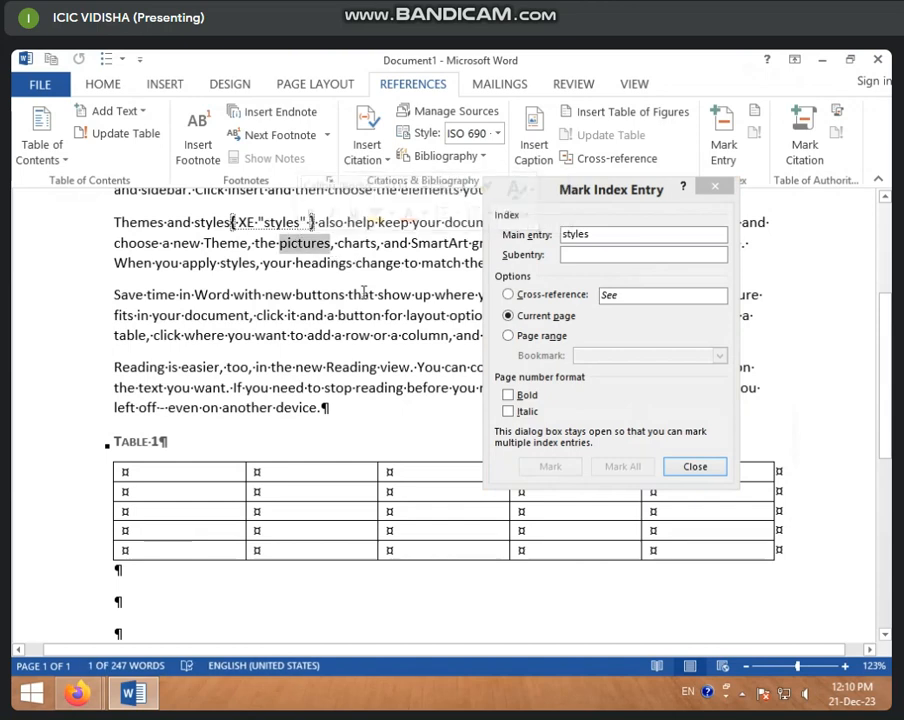
click(607, 236)
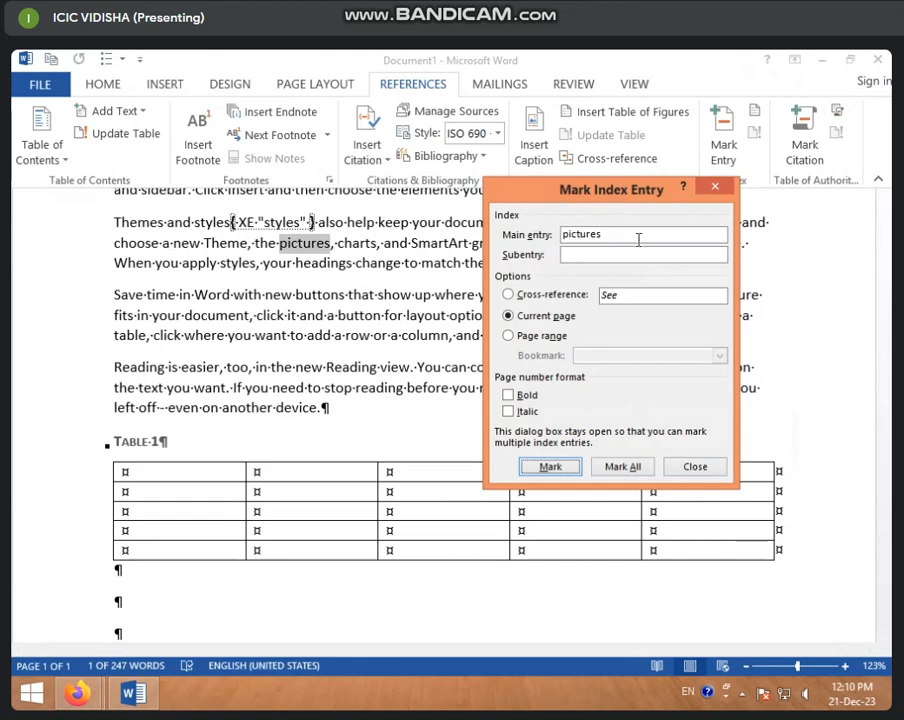
click(580, 258)
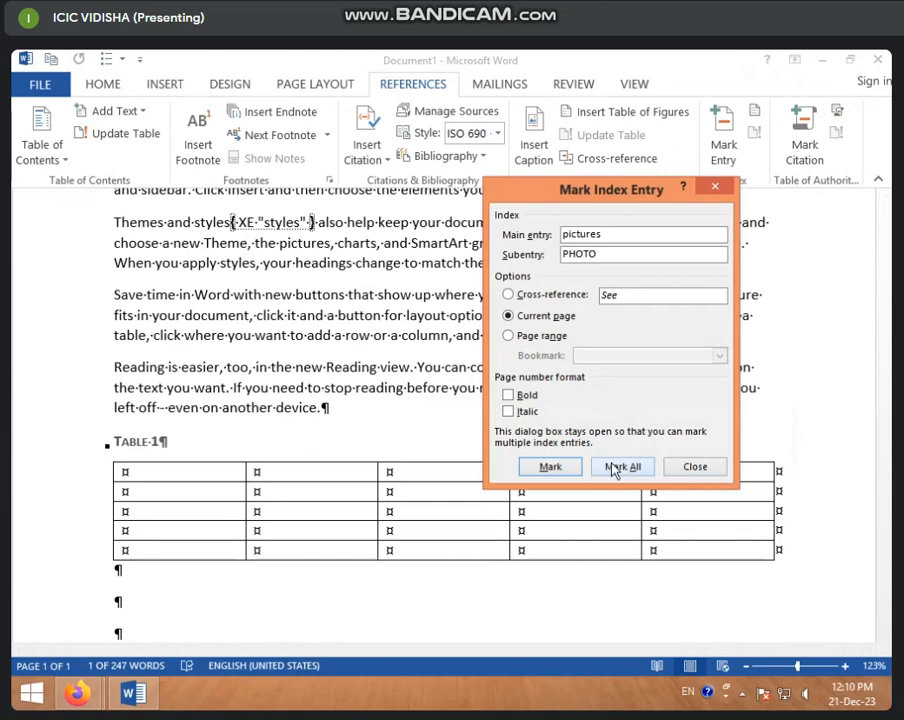
click(550, 468)
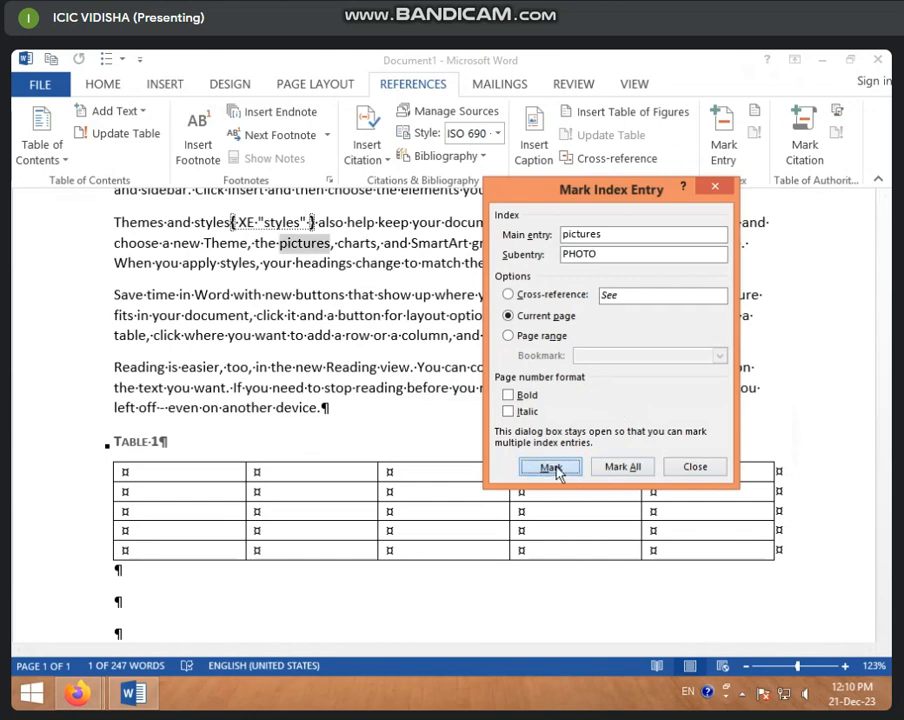
- Mark "new" in the "Reading is easier" paragraph as an index entry with the subentry CTRL+N, and finish marking entries
double_click(309, 369)
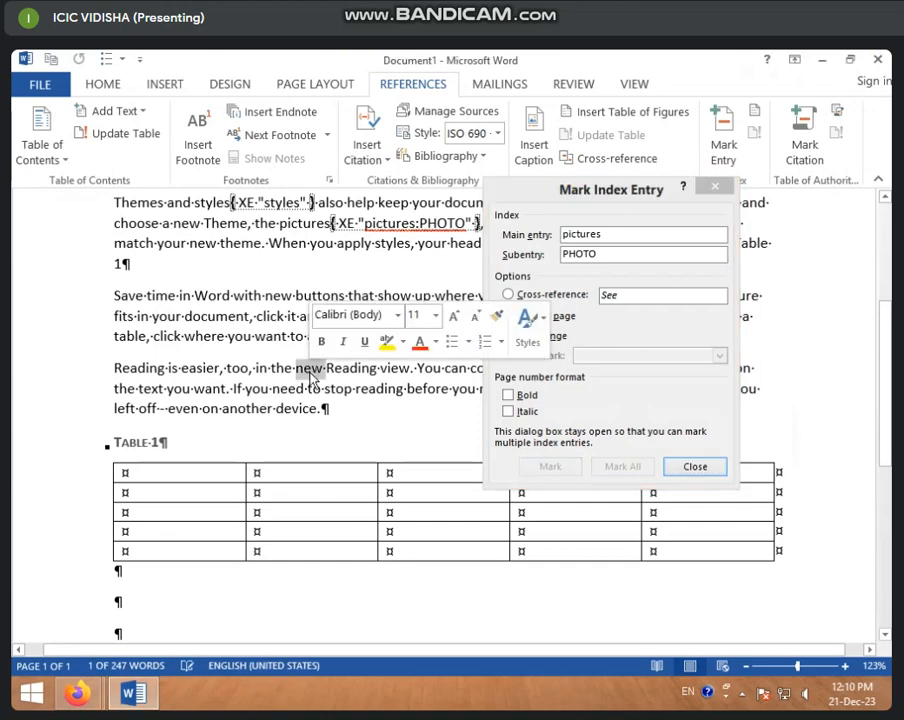
click(610, 235)
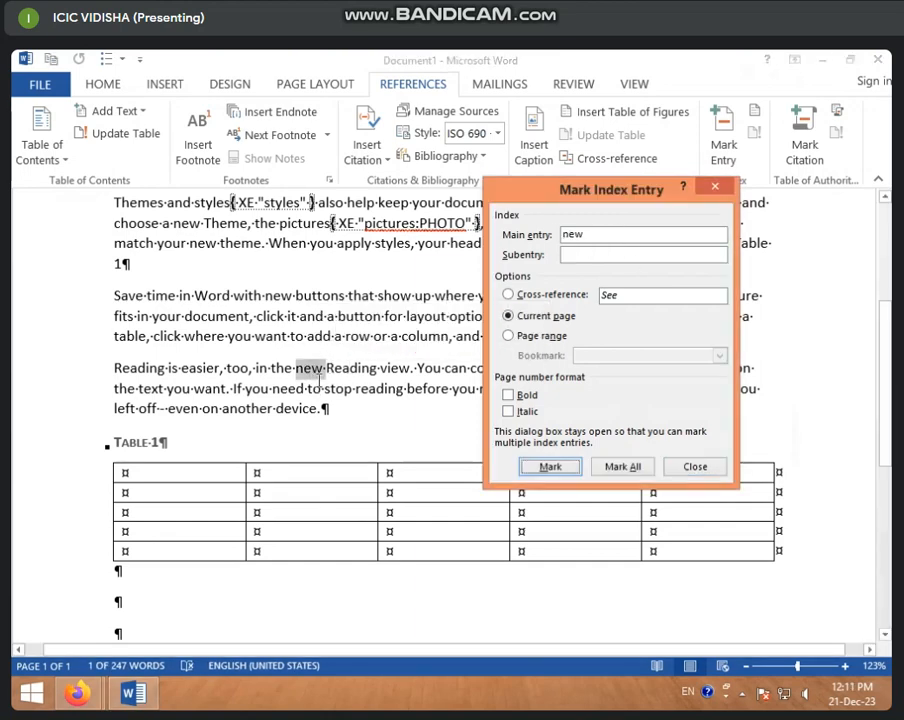
click(605, 256)
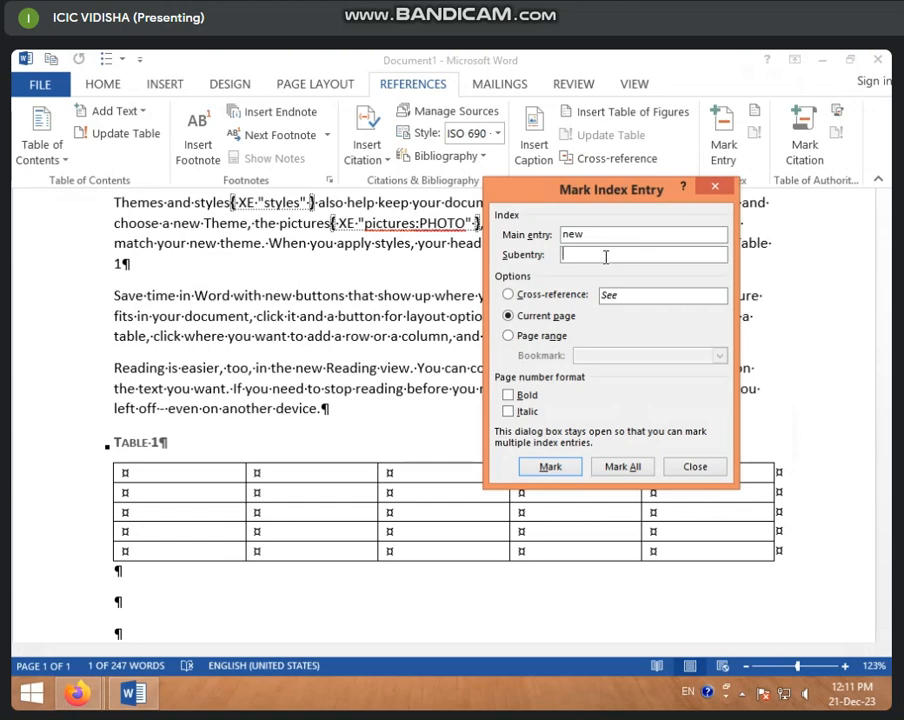
text(CTRL+)
text(N)
click(550, 467)
scroll(300, 420, down, 3)
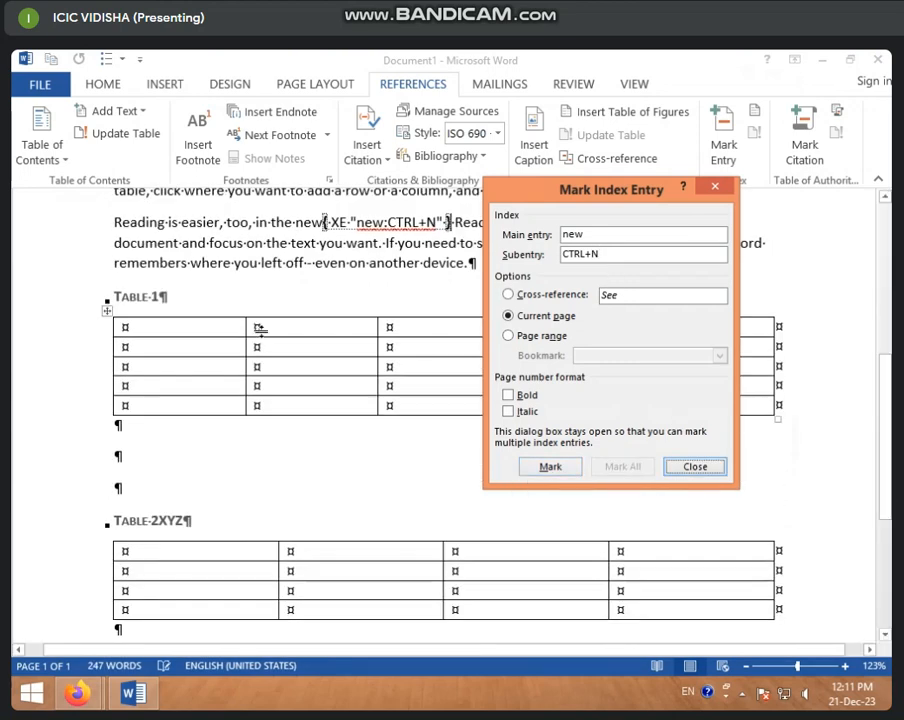
click(714, 188)
- Add three empty paragraphs below the table captioned Table 2XYZ and hide the formatting marks
scroll(594, 300, down, 5)
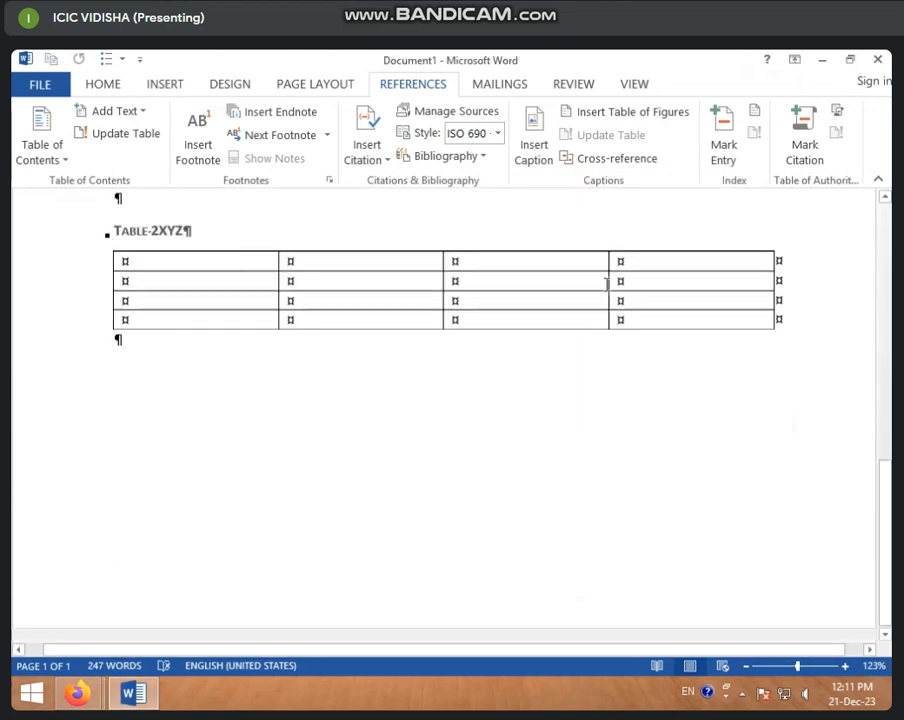
scroll(488, 500, up, 10)
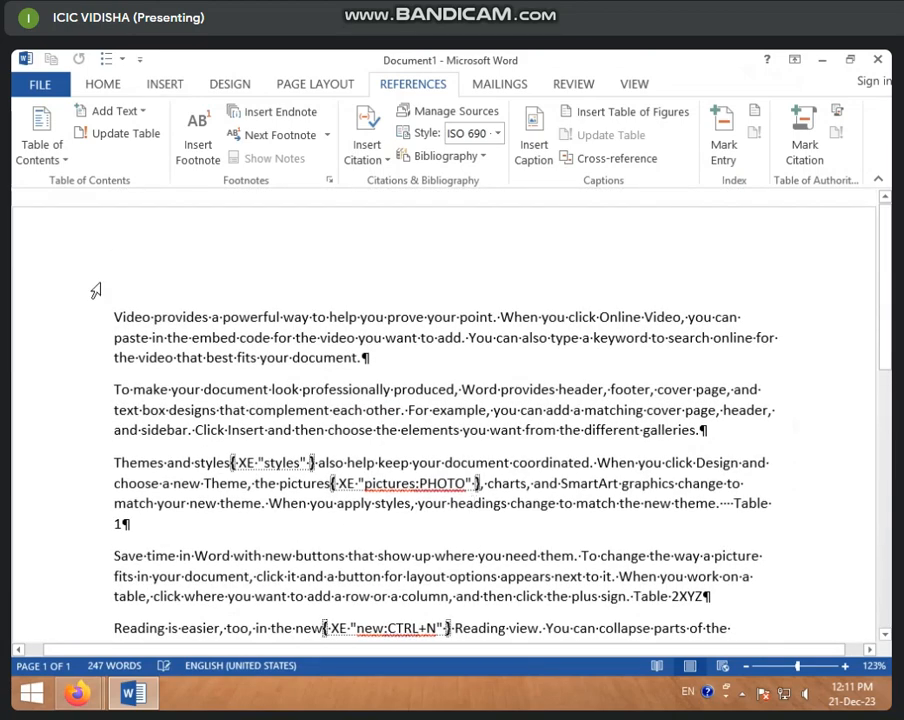
scroll(186, 386, down, 10)
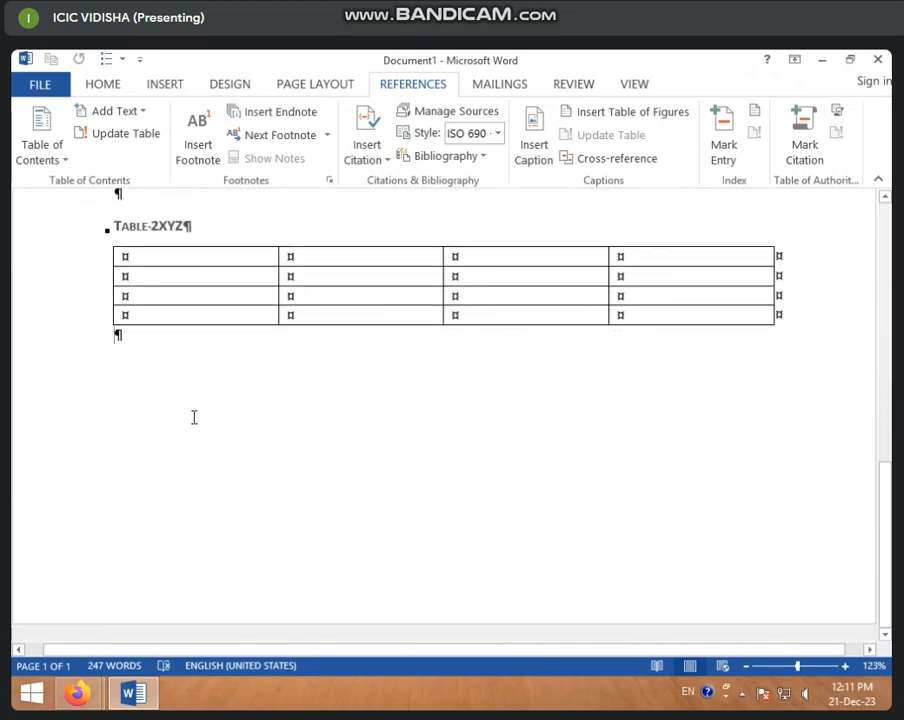
key(Return)
key(Return)
key(Return)
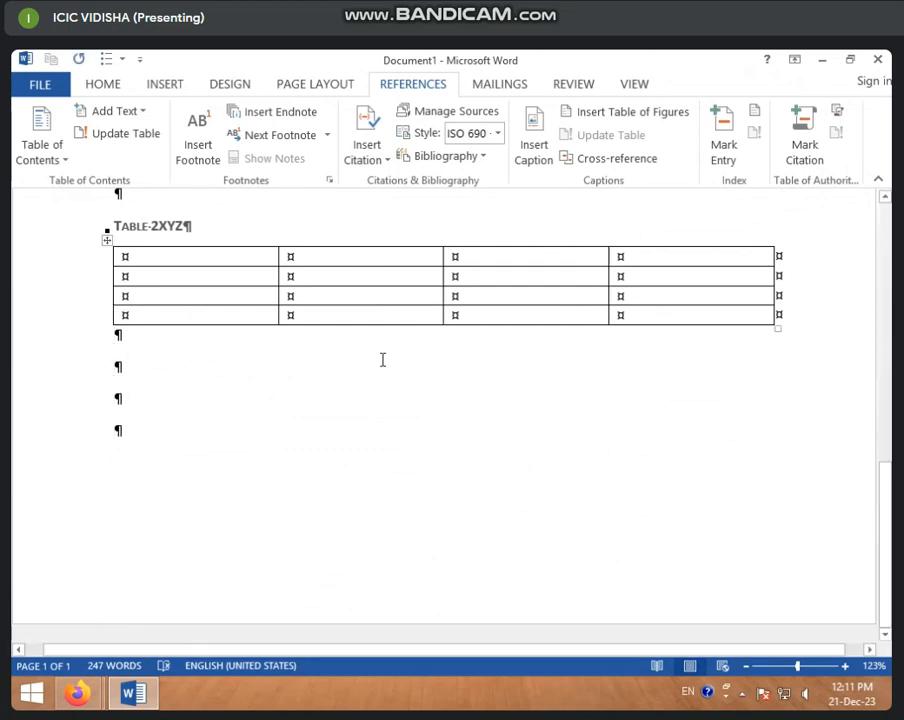
click(102, 86)
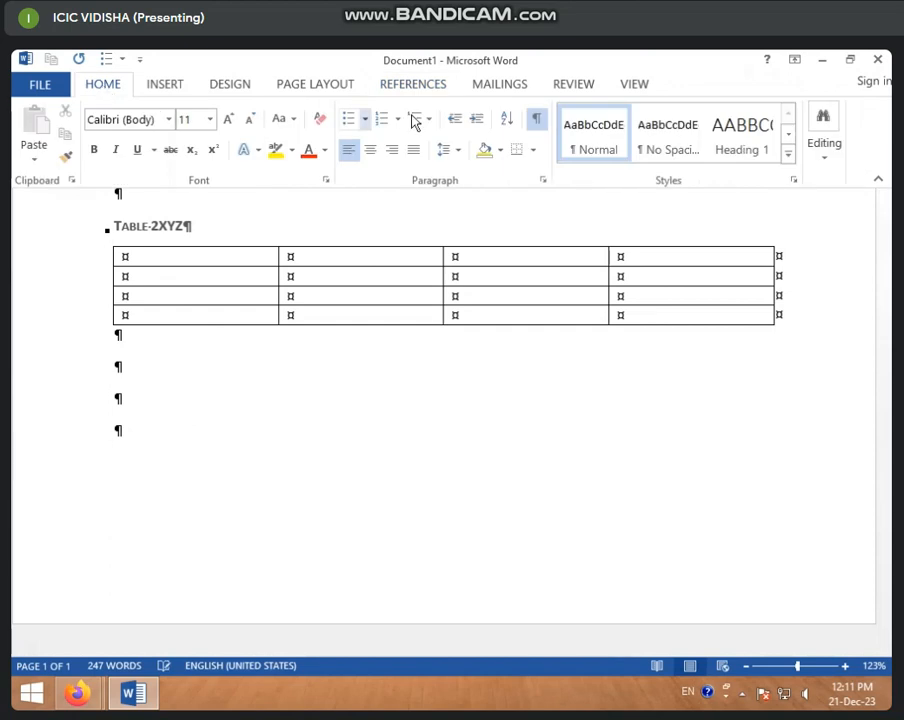
click(535, 124)
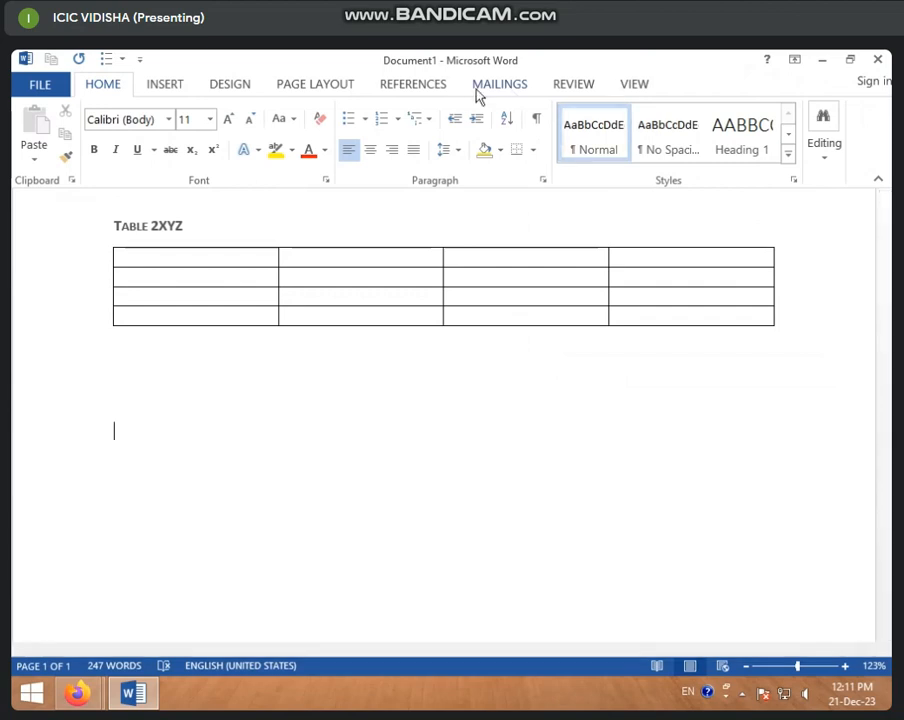
- Insert an indented two-column index in the From template format at the last empty paragraph below Table 2XYZ
click(410, 88)
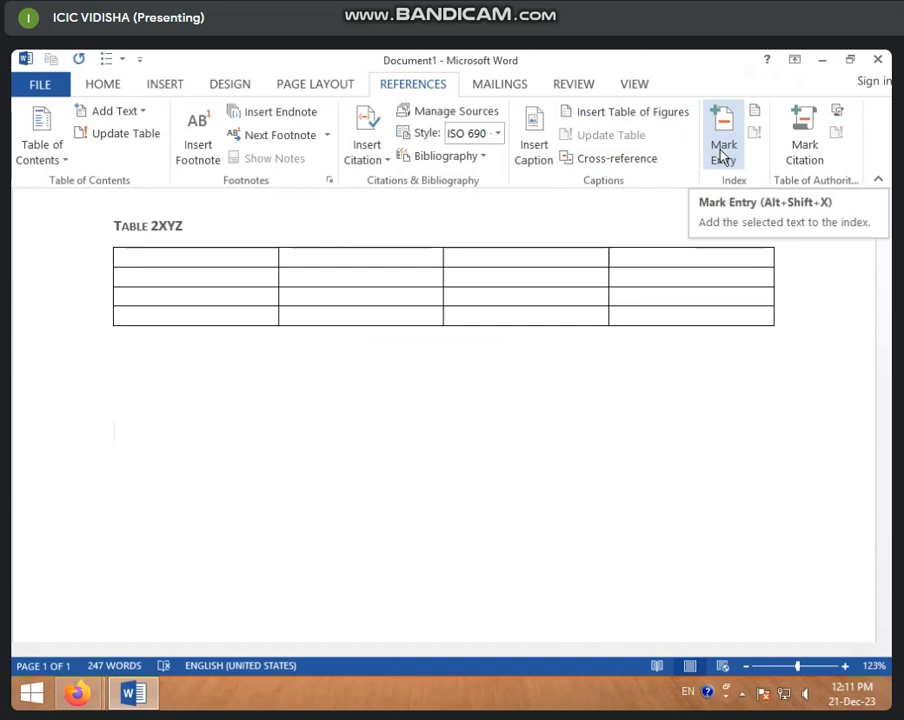
click(758, 116)
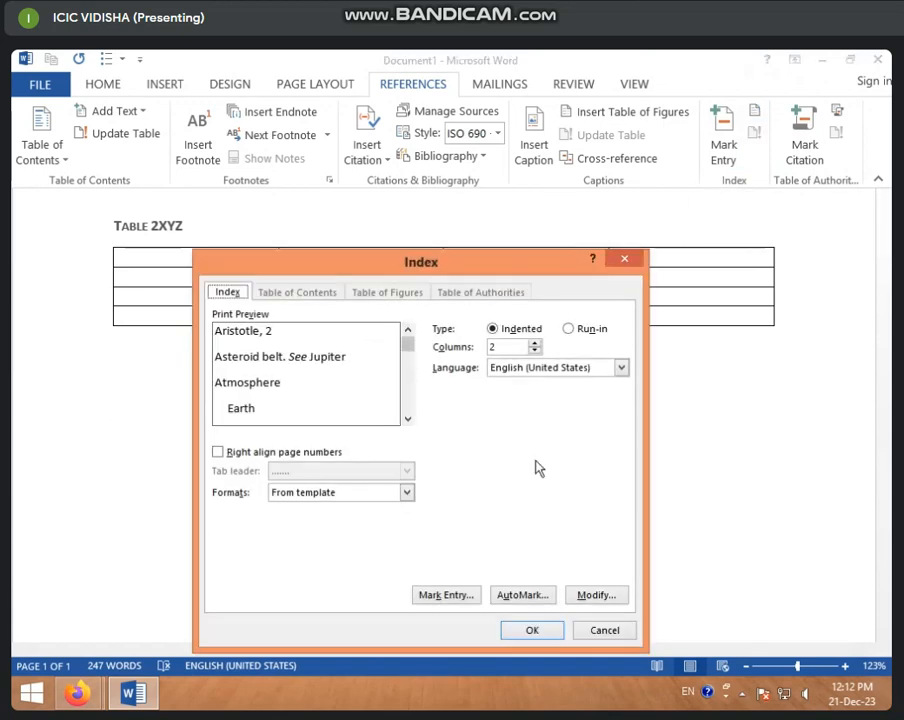
click(537, 631)
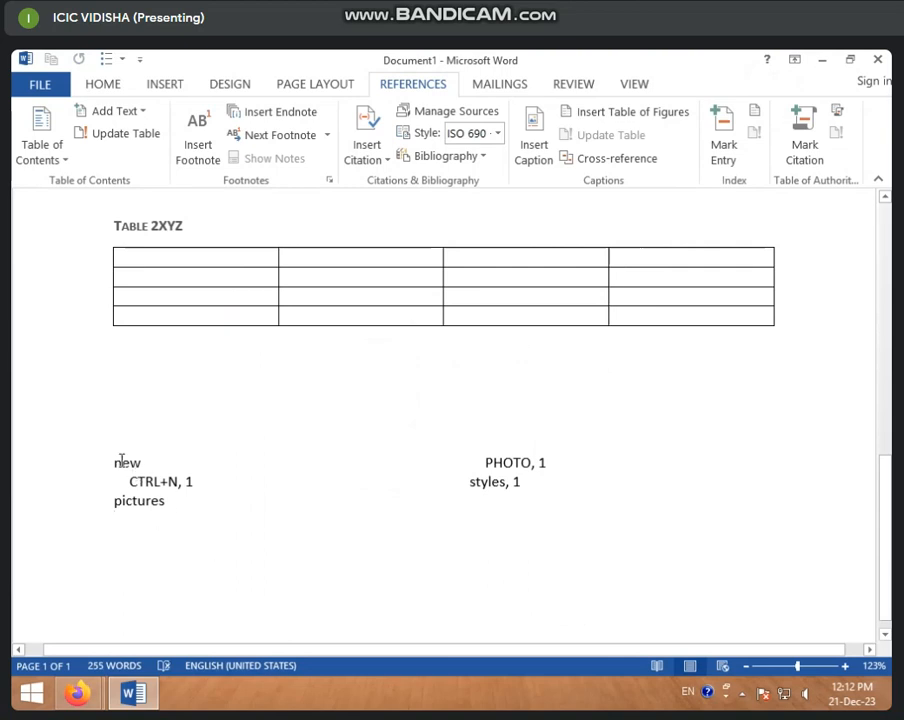
key(BackSpace)
click(182, 514)
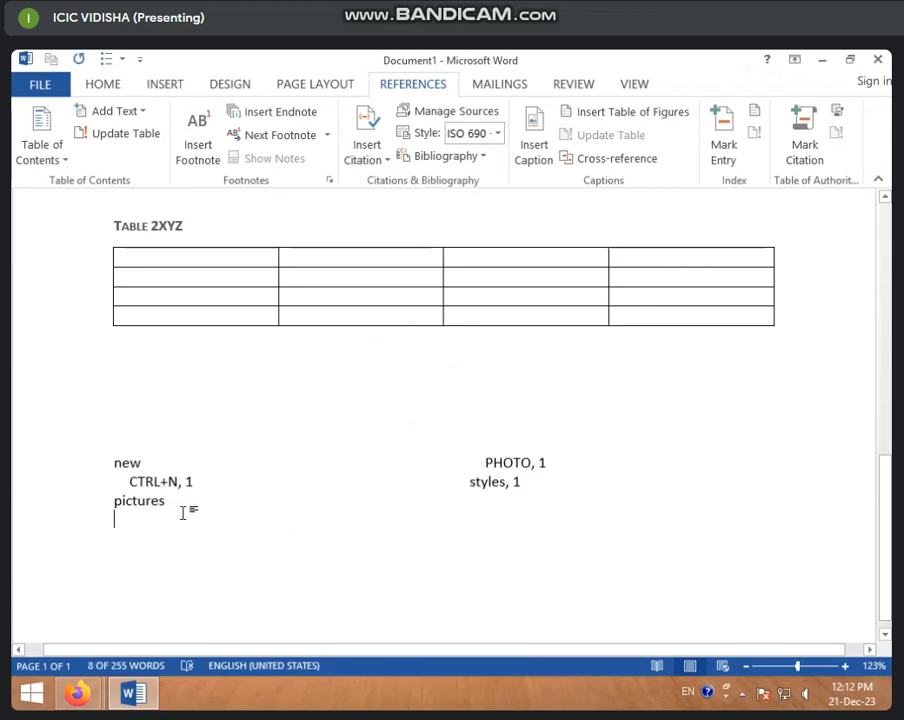
key(BackSpace)
key(BackSpace)
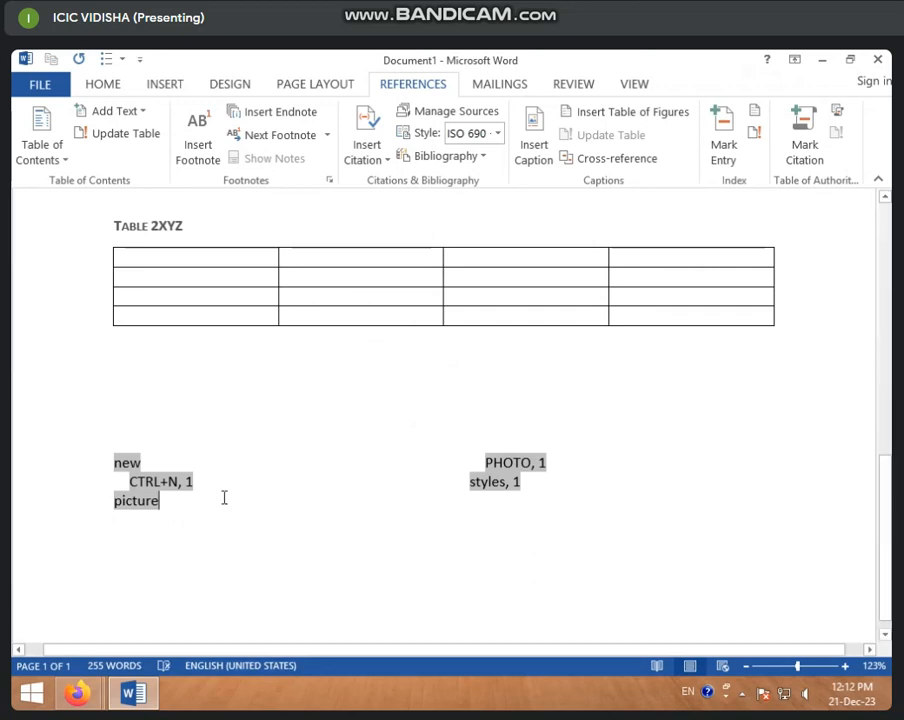
text(s)
key(Return)
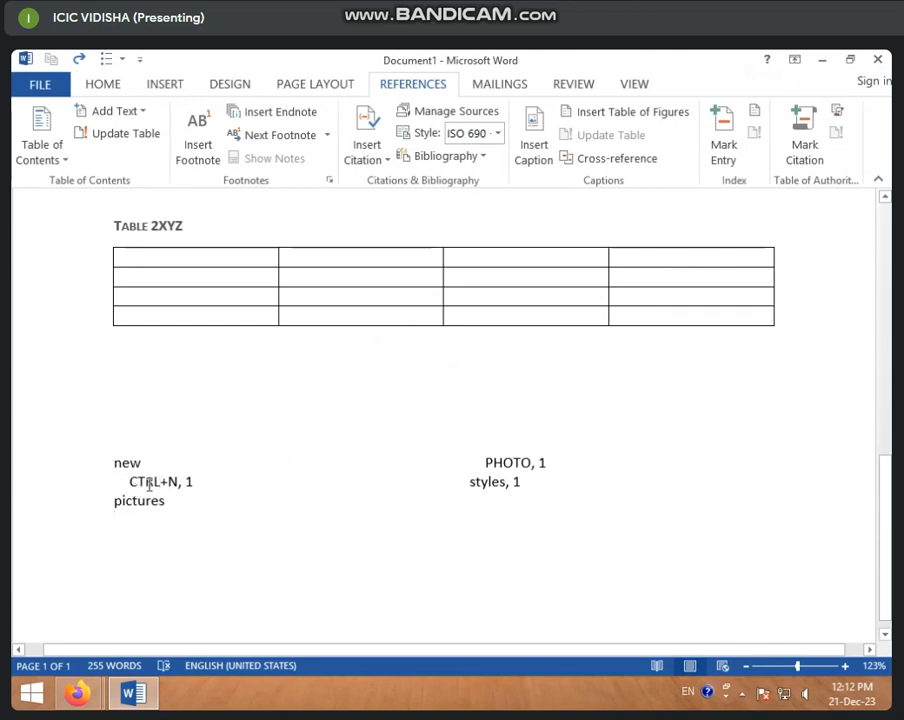
- Insert a page break after the index and replace the existing index with an indented one-column version
key(ctrl+Return)
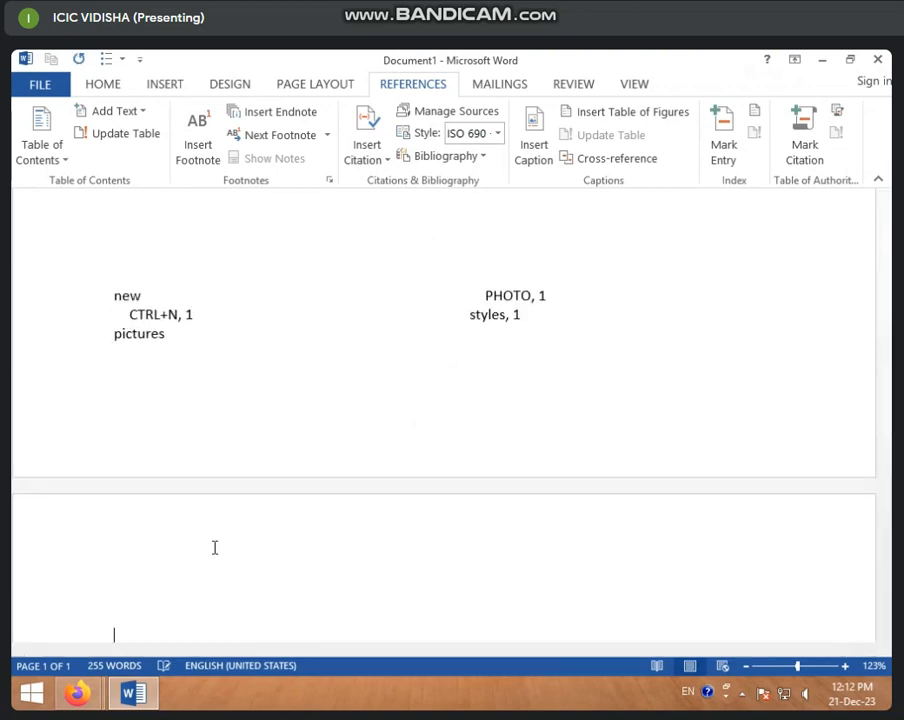
scroll(182, 538, down, 4)
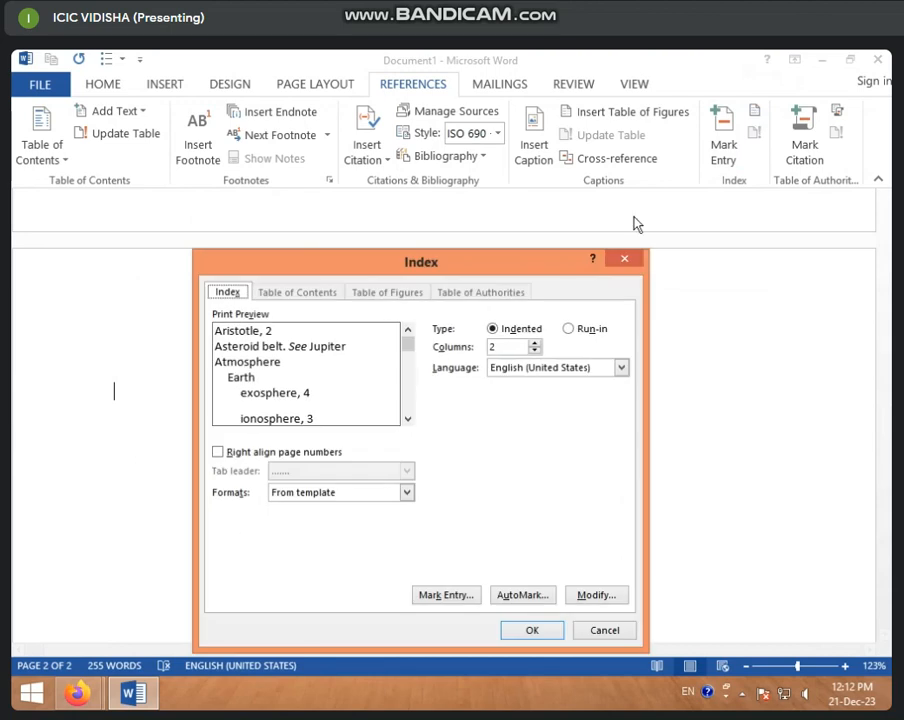
click(535, 344)
click(535, 344)
click(535, 350)
click(528, 630)
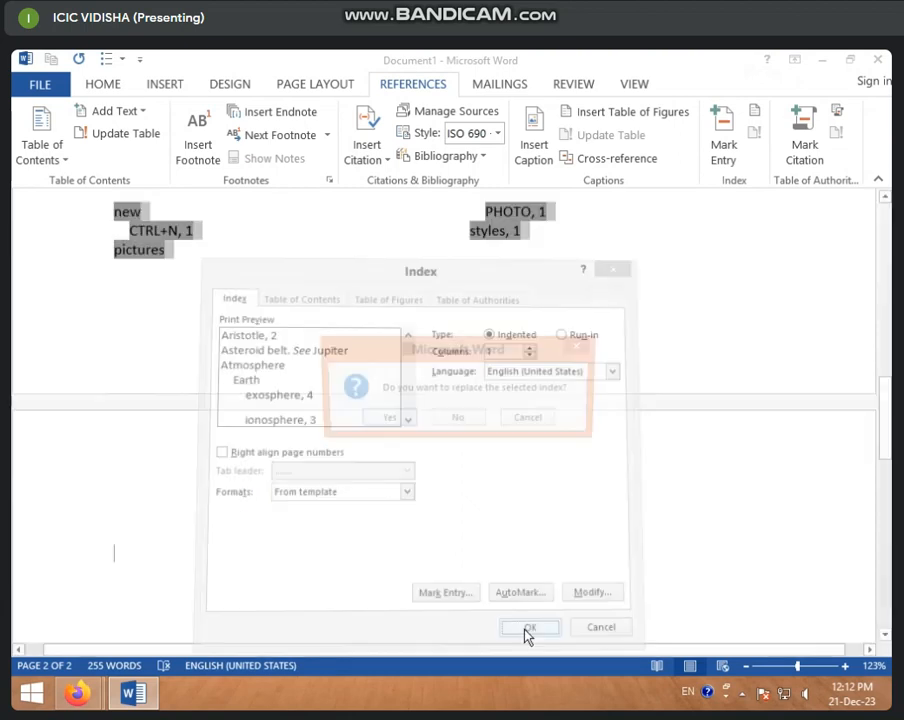
click(388, 420)
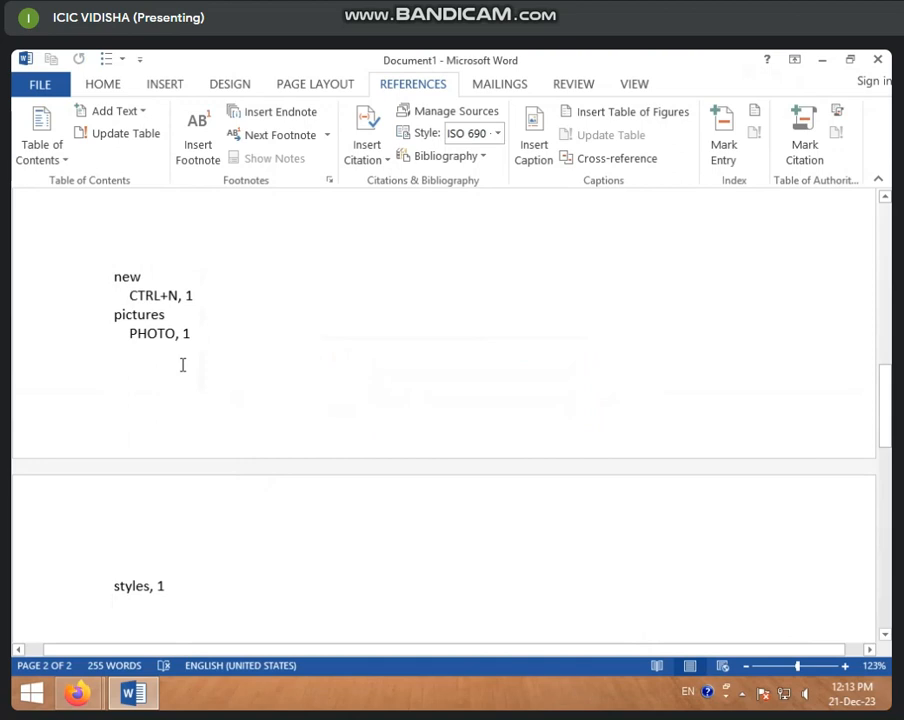
- Delete the closing line "left off - even on another device." from the "Reading is easier" paragraph and review the index
scroll(190, 516, down, 1)
scroll(144, 530, up, 4)
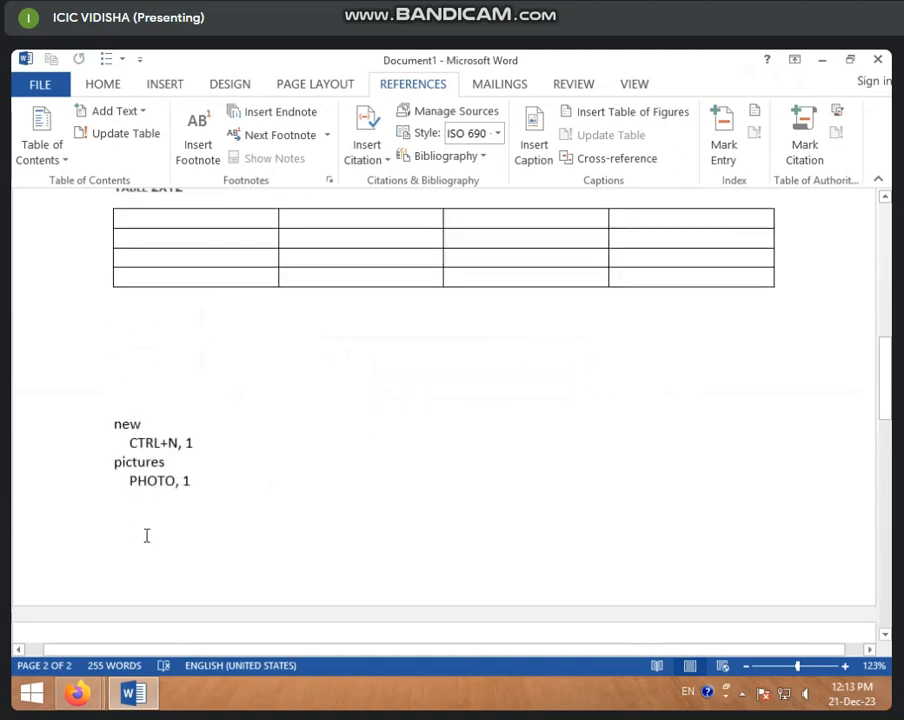
scroll(146, 535, up, 10)
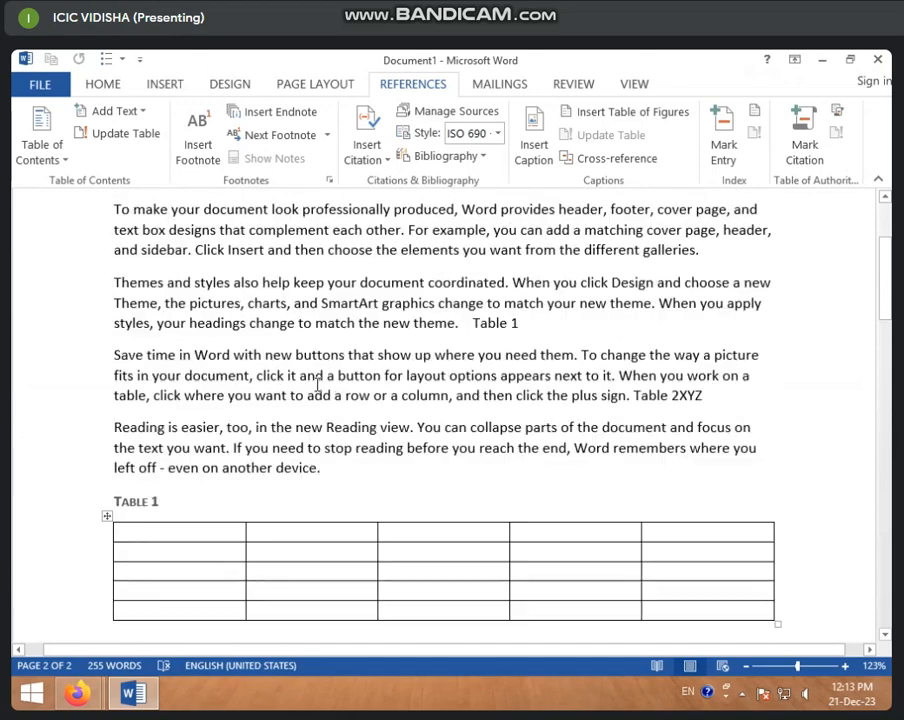
drag(347, 471, 148, 468)
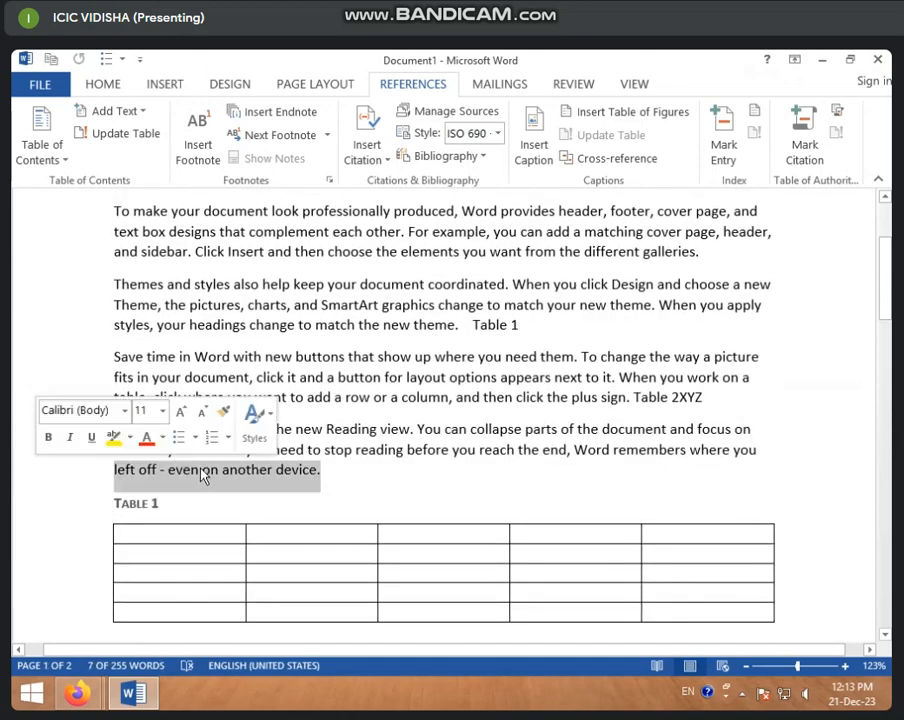
key(BackSpace)
scroll(332, 456, down, 10)
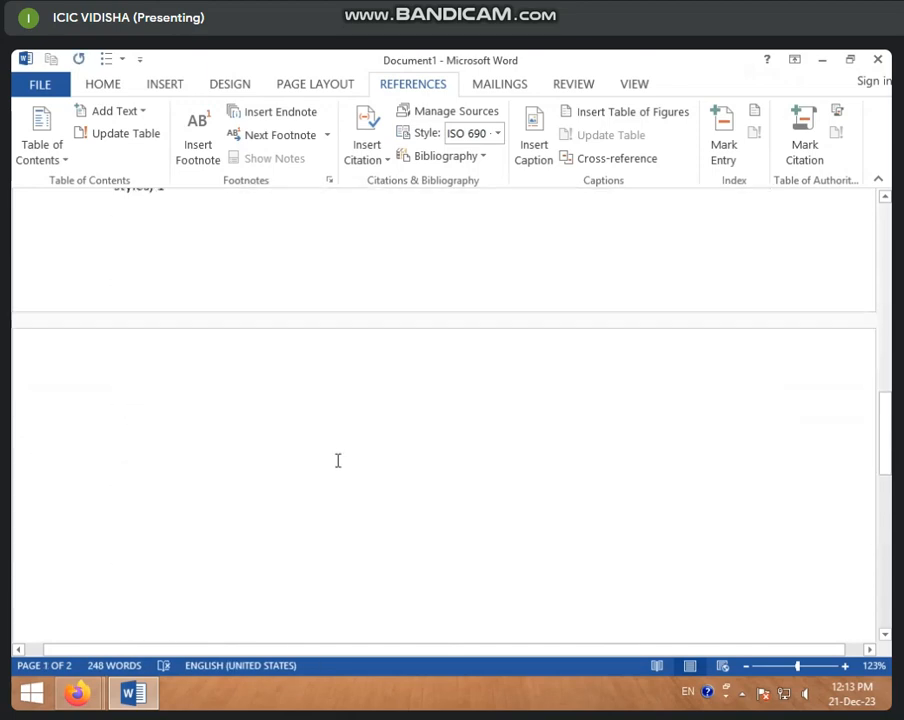
scroll(336, 458, up, 4)
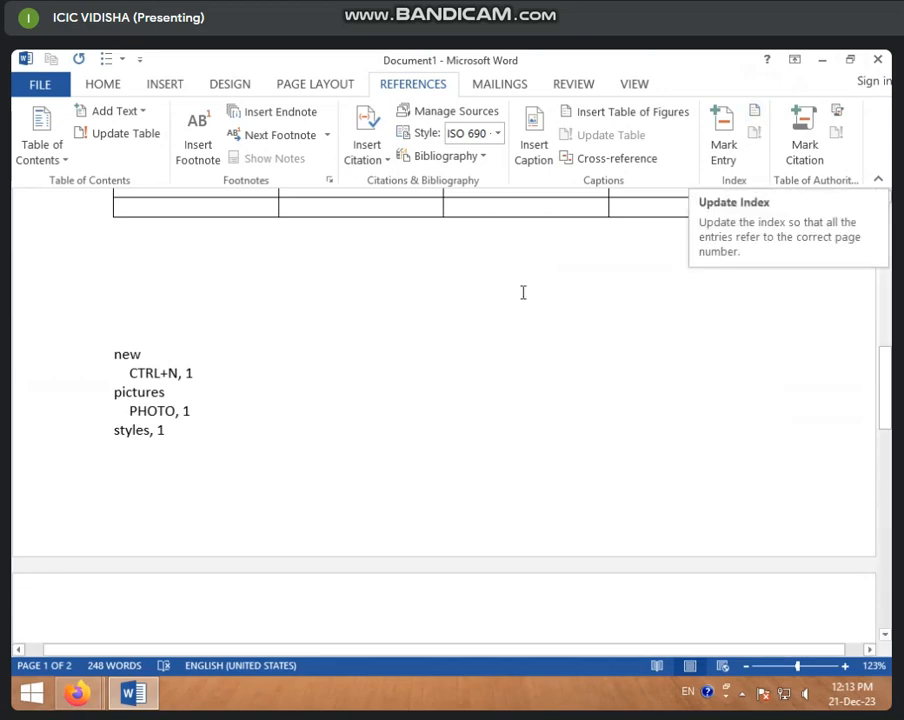
- Mark "view" in the "Reading is easier" paragraph as an index entry with the subentry abc
scroll(294, 310, up, 5)
scroll(297, 312, up, 3)
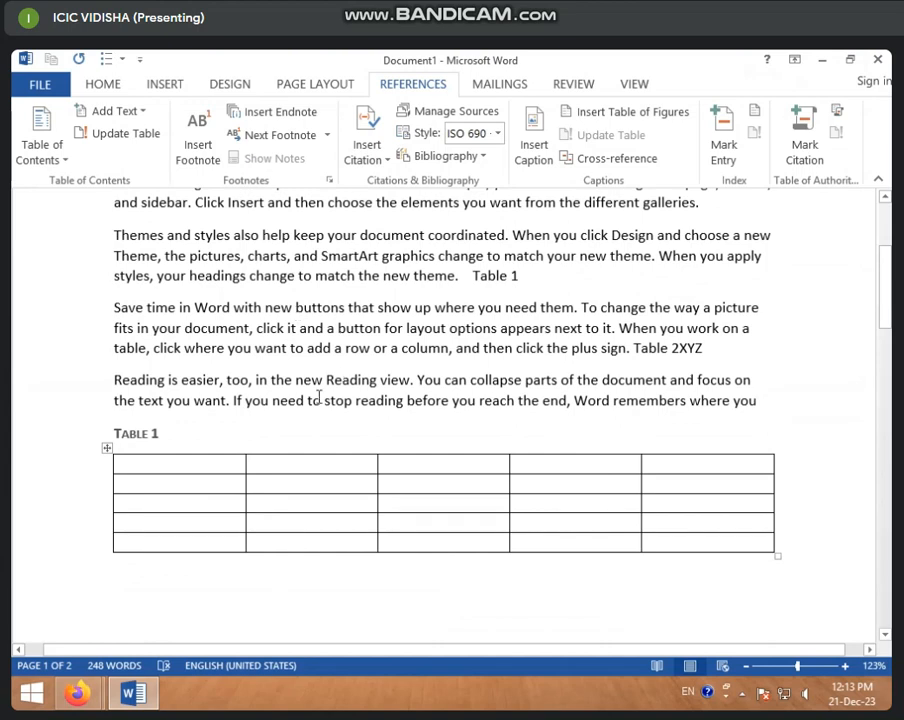
drag(327, 381, 382, 381)
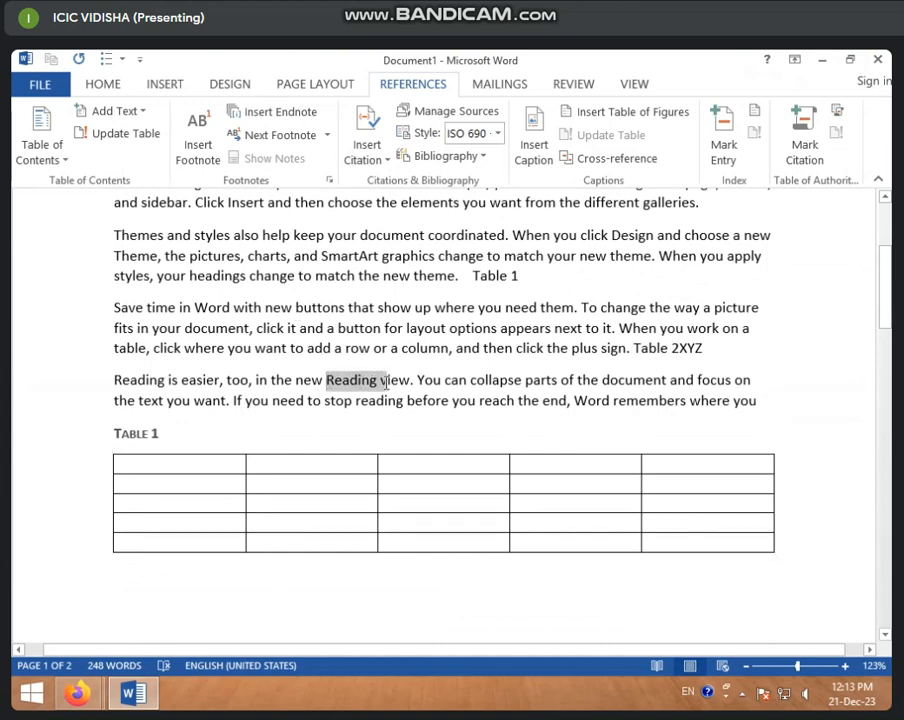
double_click(397, 381)
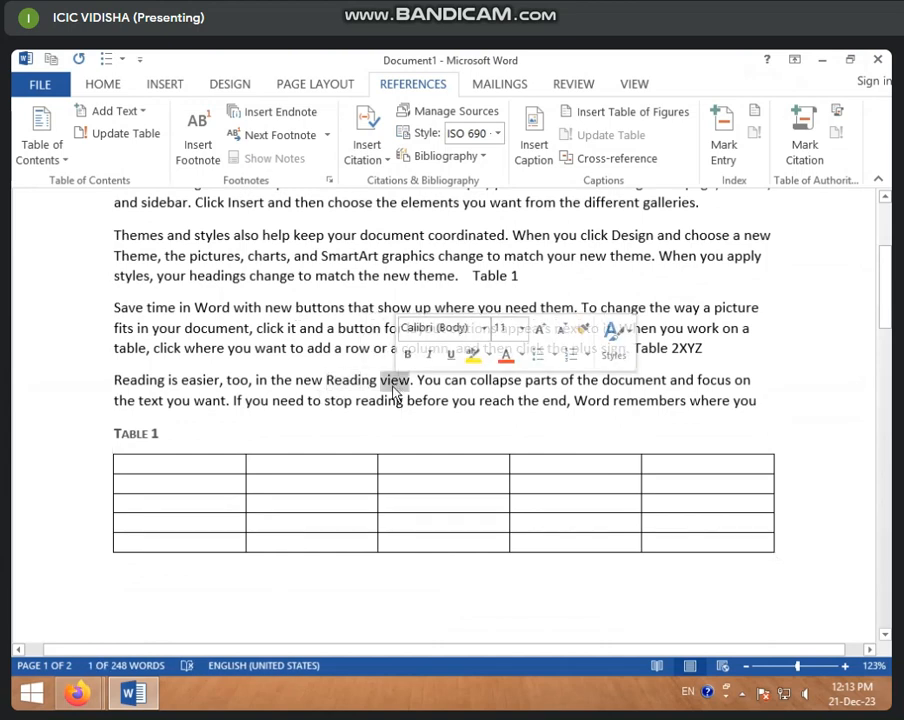
click(724, 144)
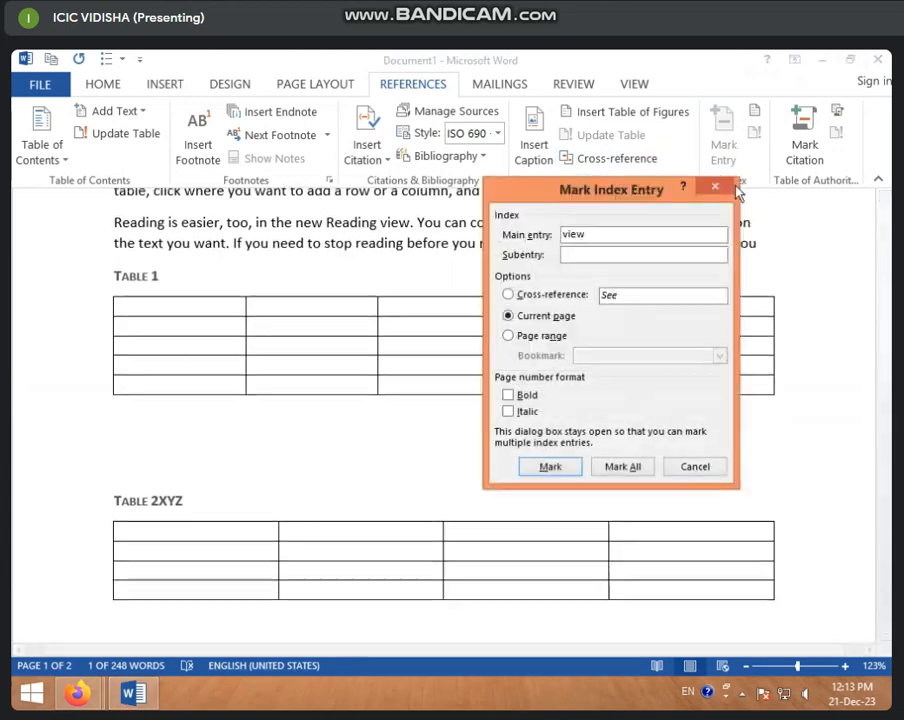
click(578, 256)
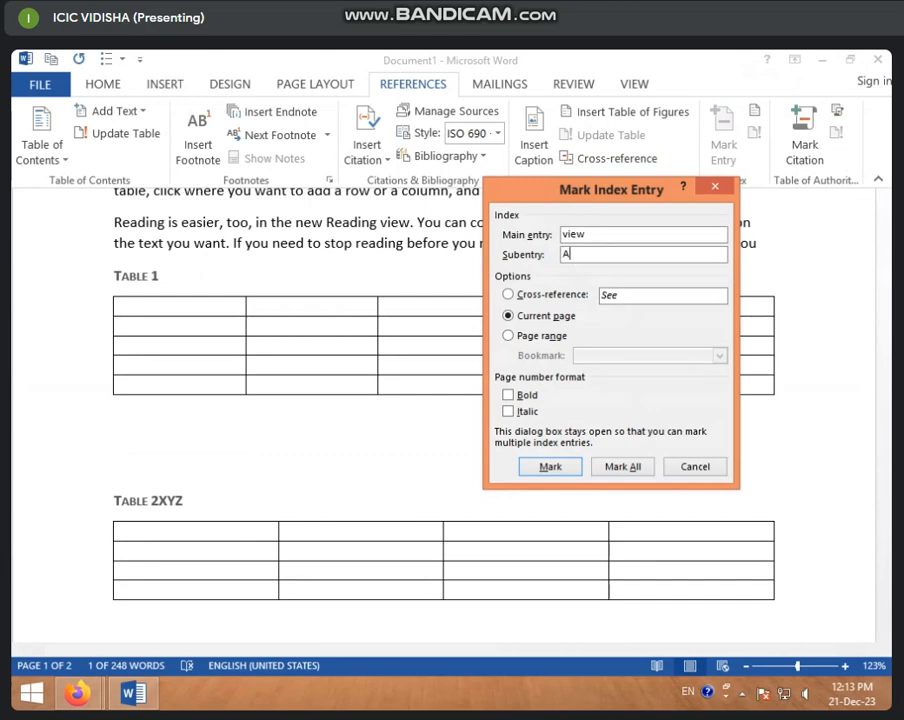
text(ABC)
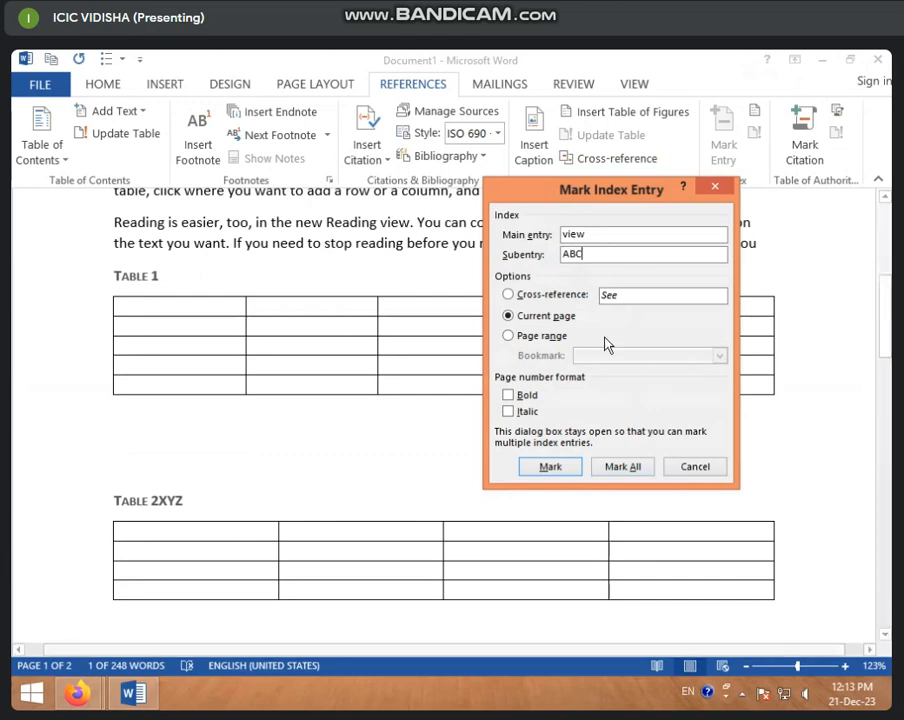
drag(602, 253, 522, 256)
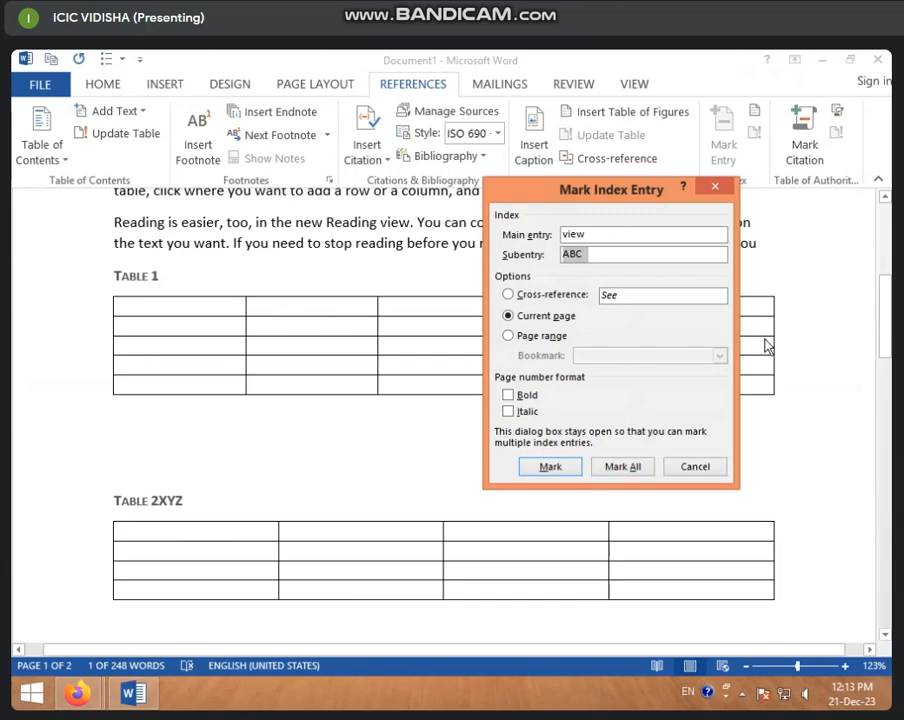
text(abc)
click(544, 468)
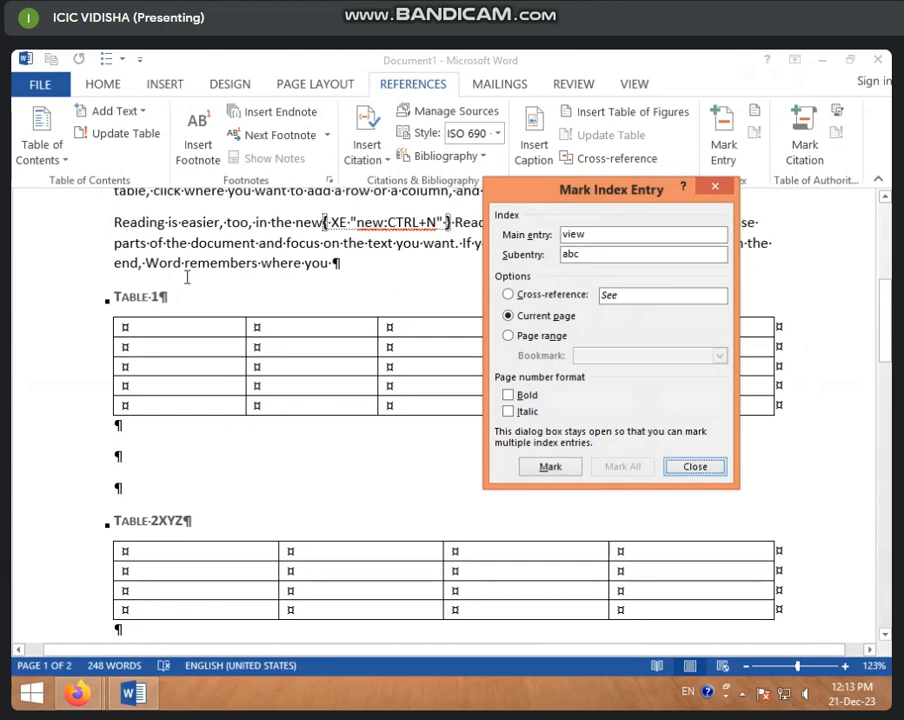
click(695, 468)
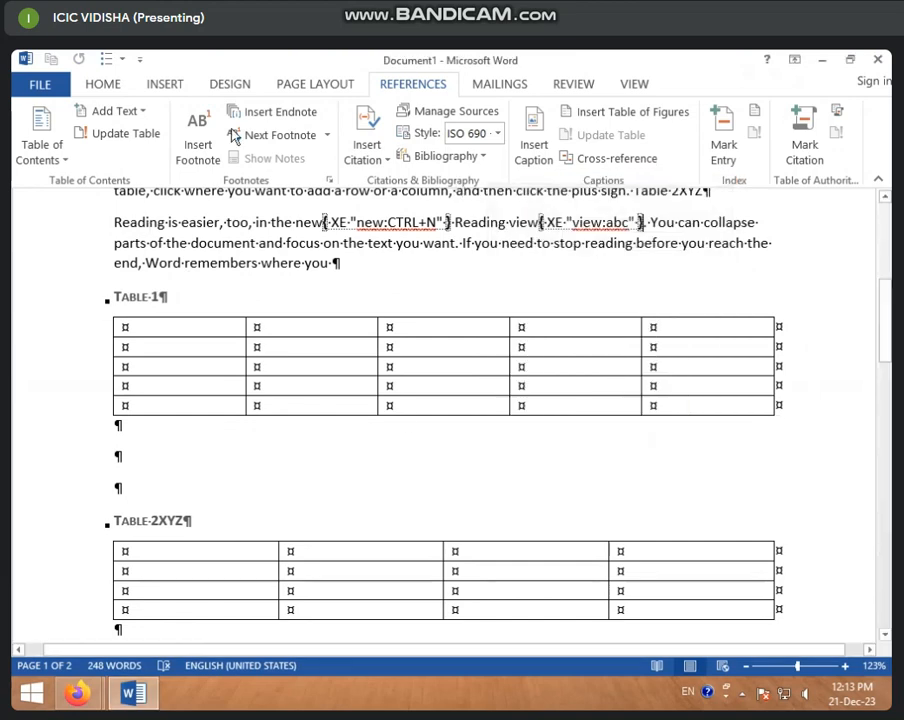
- Hide the formatting marks and update the index below Table 2XYZ
click(106, 87)
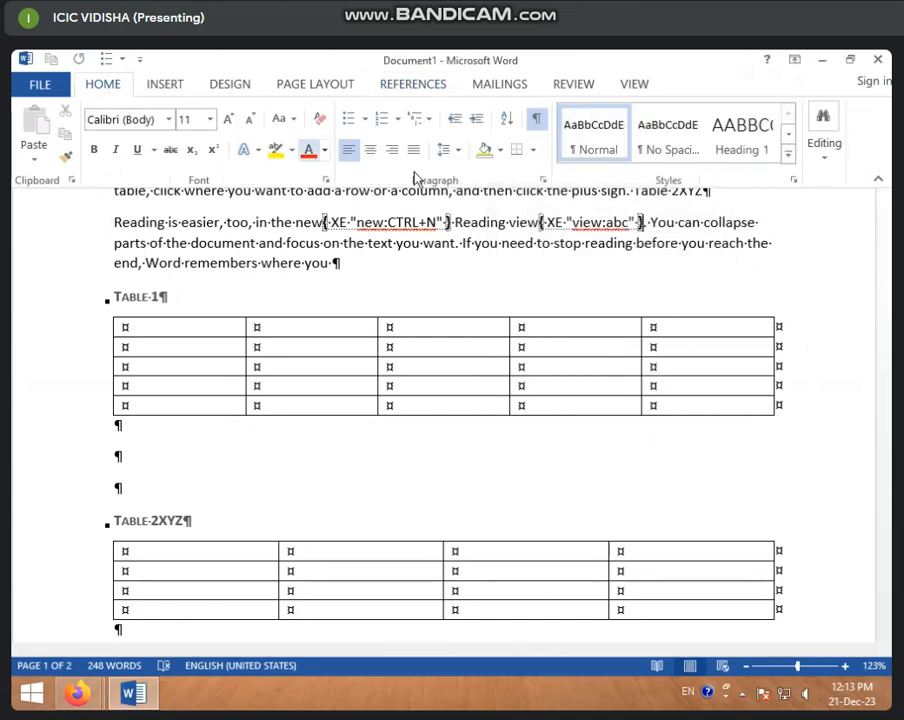
click(533, 119)
scroll(384, 372, down, 7)
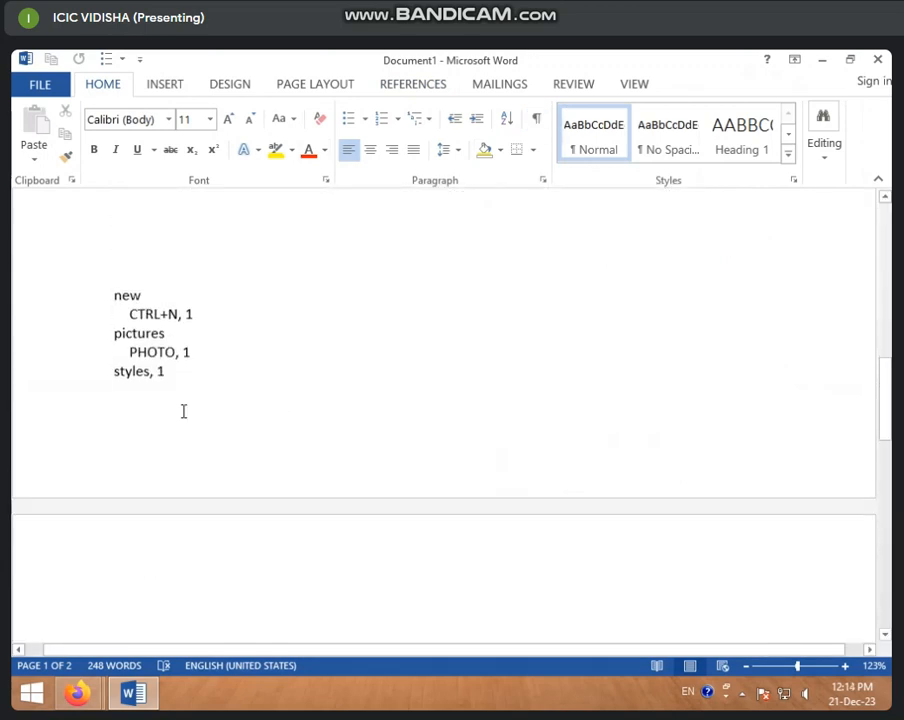
click(406, 88)
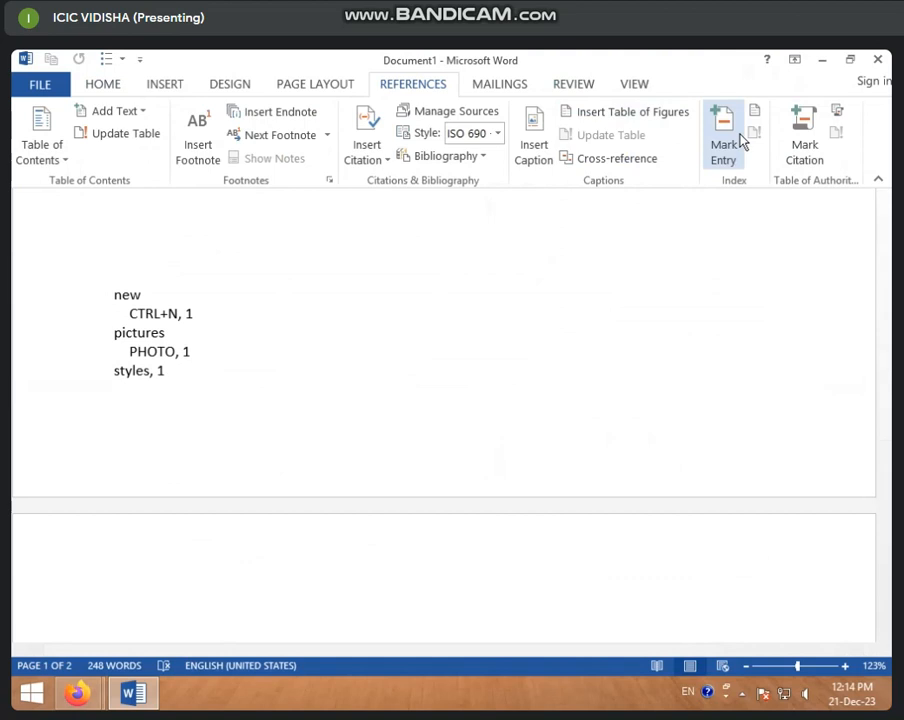
click(138, 338)
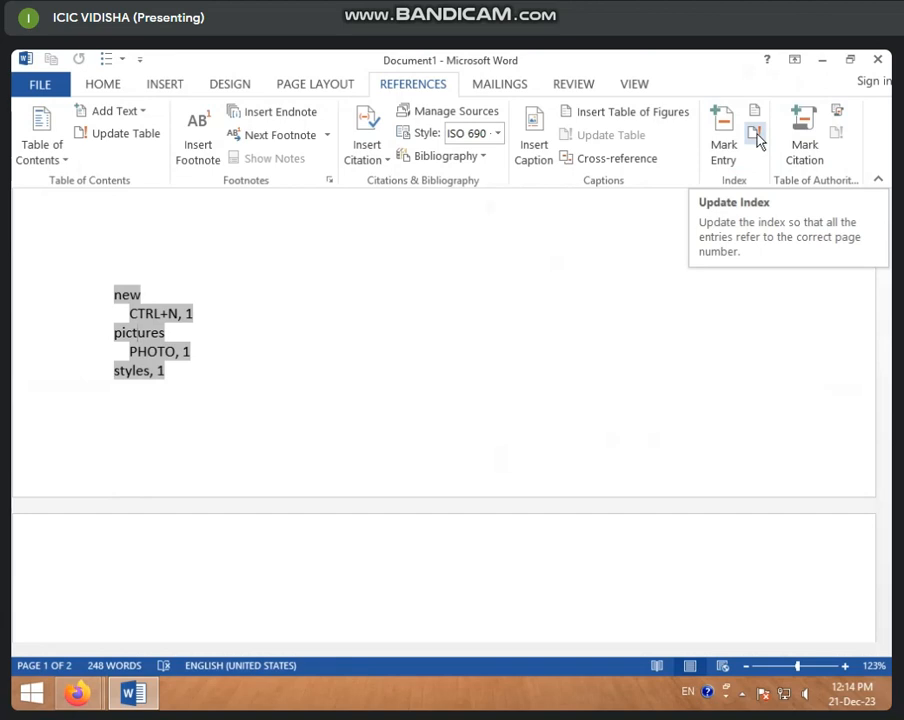
click(755, 136)
scroll(300, 462, down, 3)
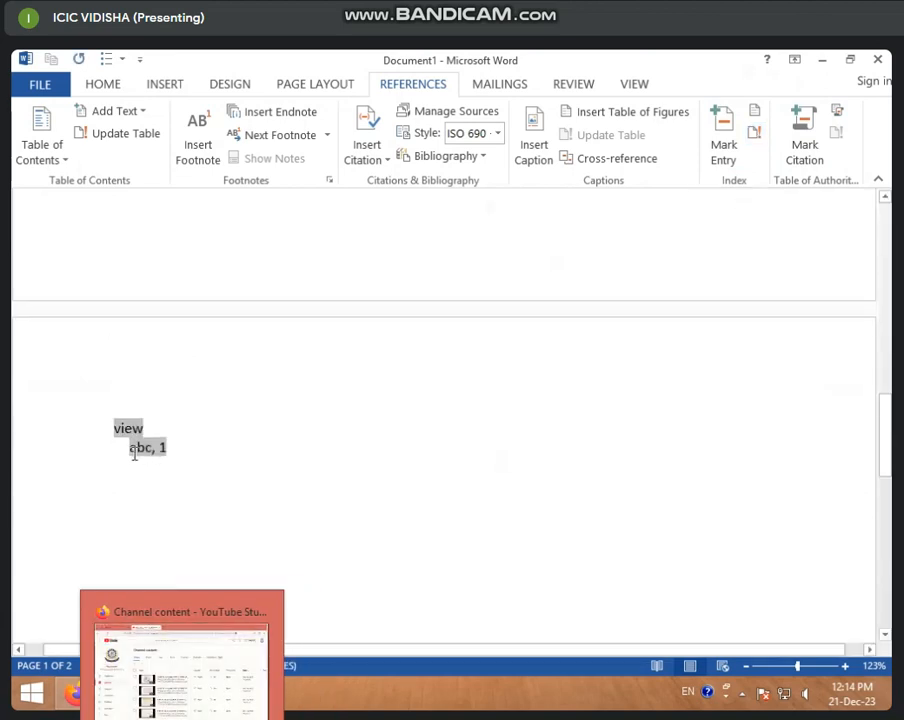
- Review the updated index entries across both pages against the marked text and tables
scroll(133, 453, up, 3)
scroll(661, 321, up, 3)
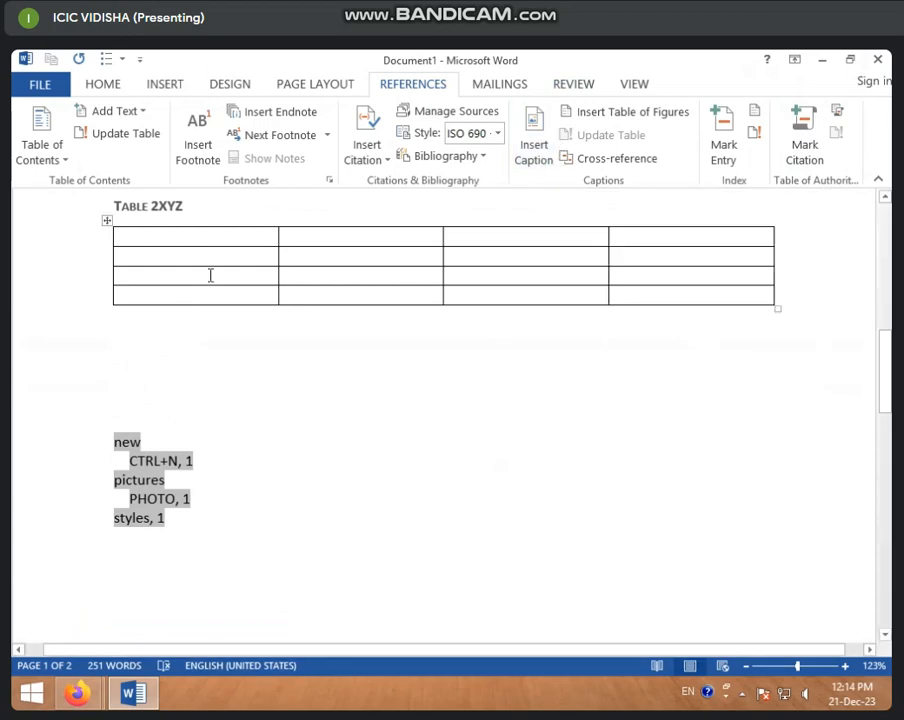
scroll(210, 275, up, 4)
scroll(210, 275, up, 3)
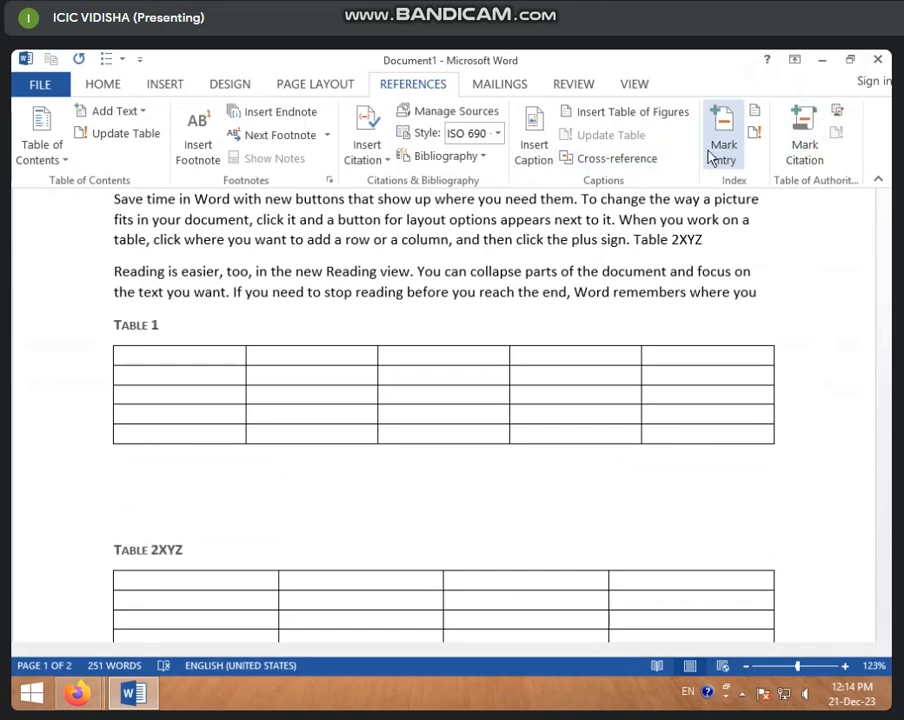
scroll(110, 518, down, 8)
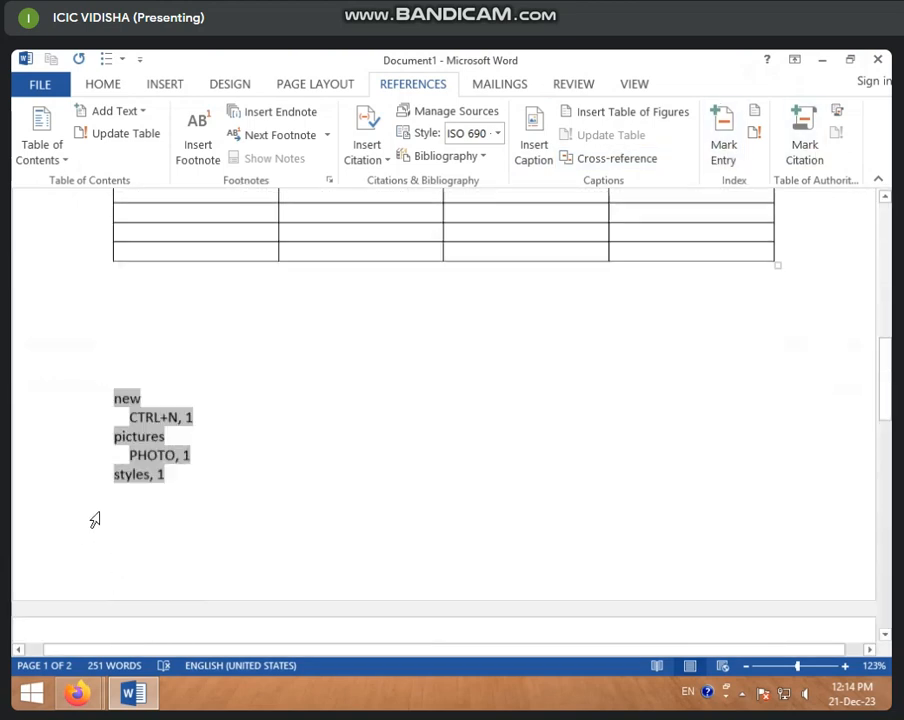
click(207, 435)
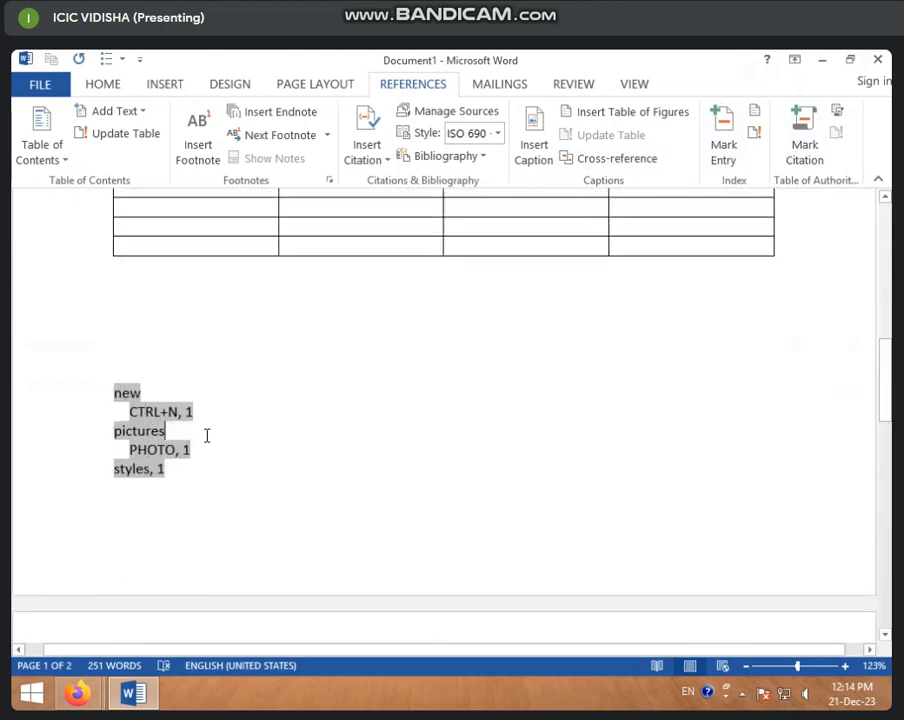
double_click(132, 395)
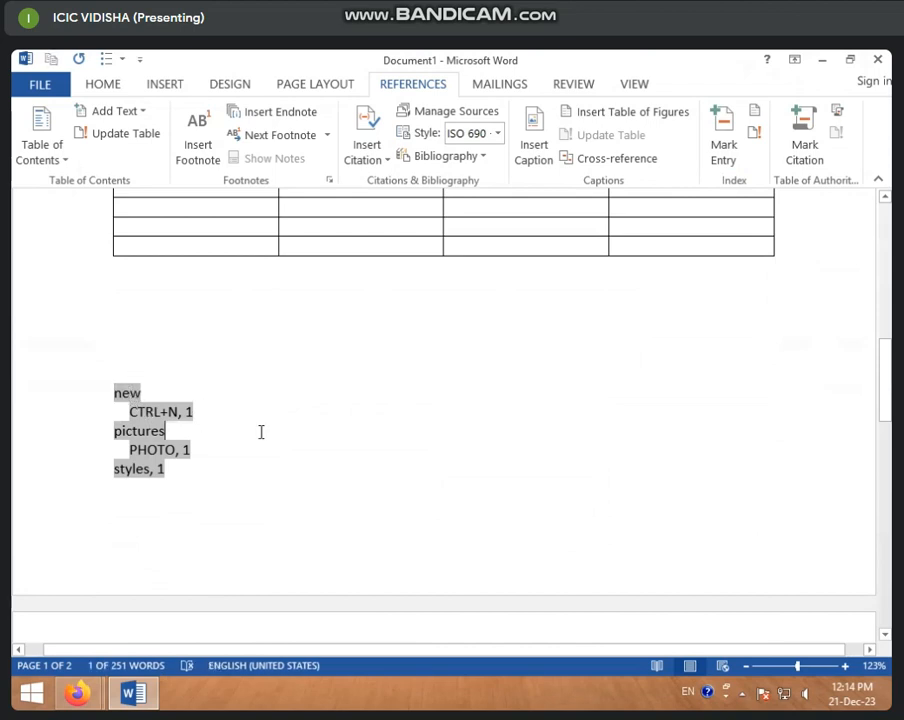
click(222, 469)
scroll(212, 560, down, 3)
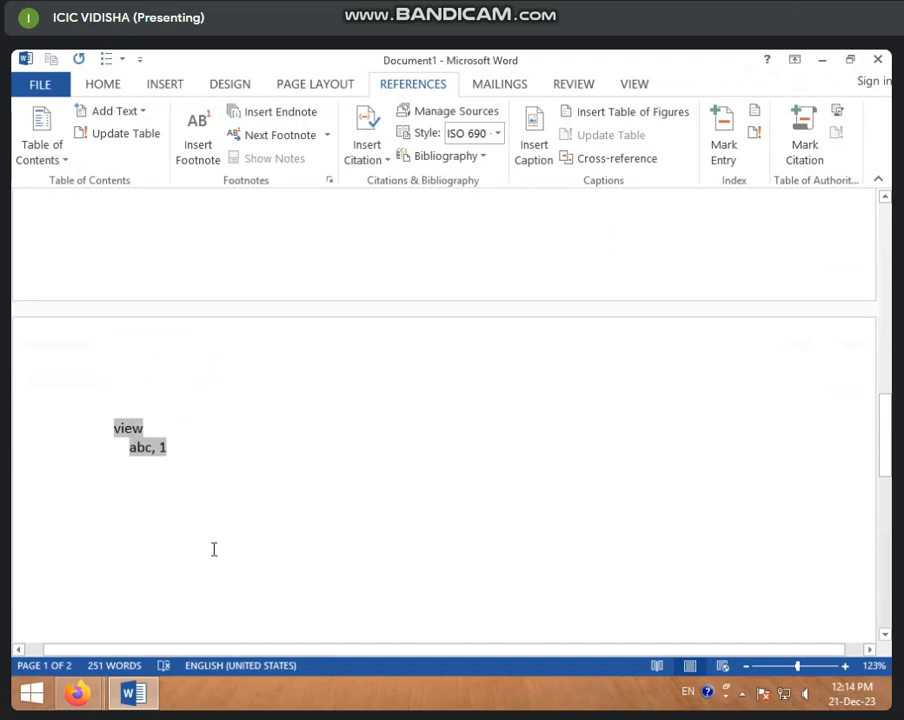
click(200, 548)
scroll(202, 554, up, 2)
scroll(202, 554, up, 3)
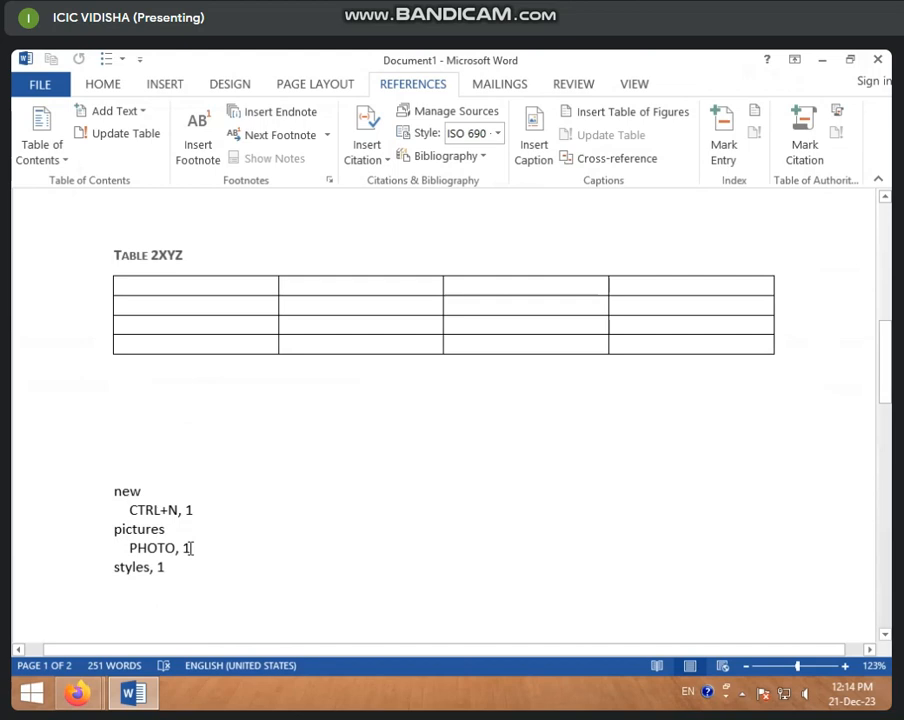
scroll(168, 500, down, 1)
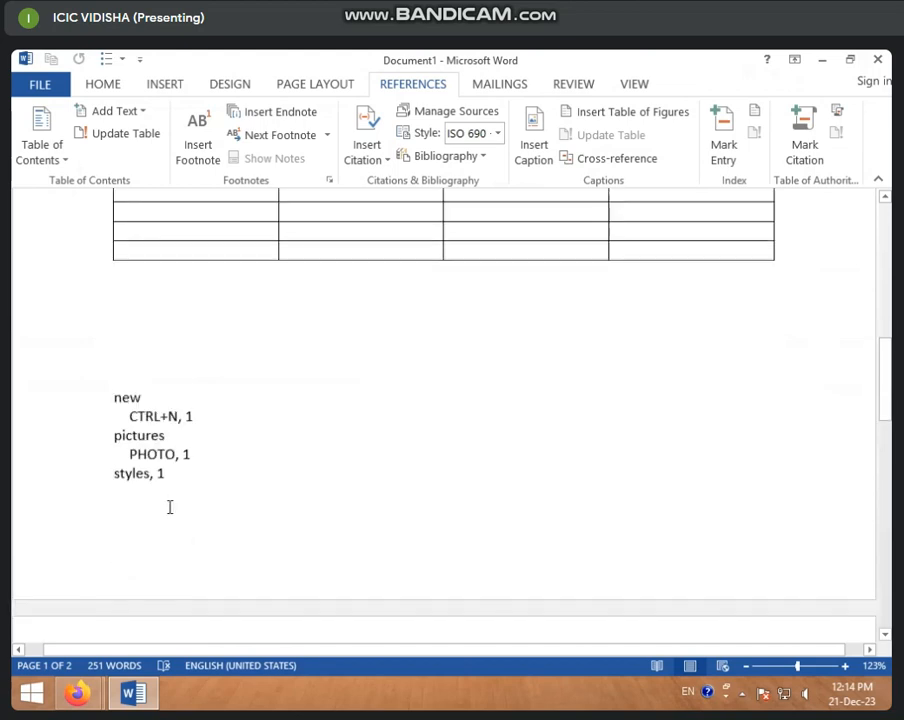
double_click(118, 394)
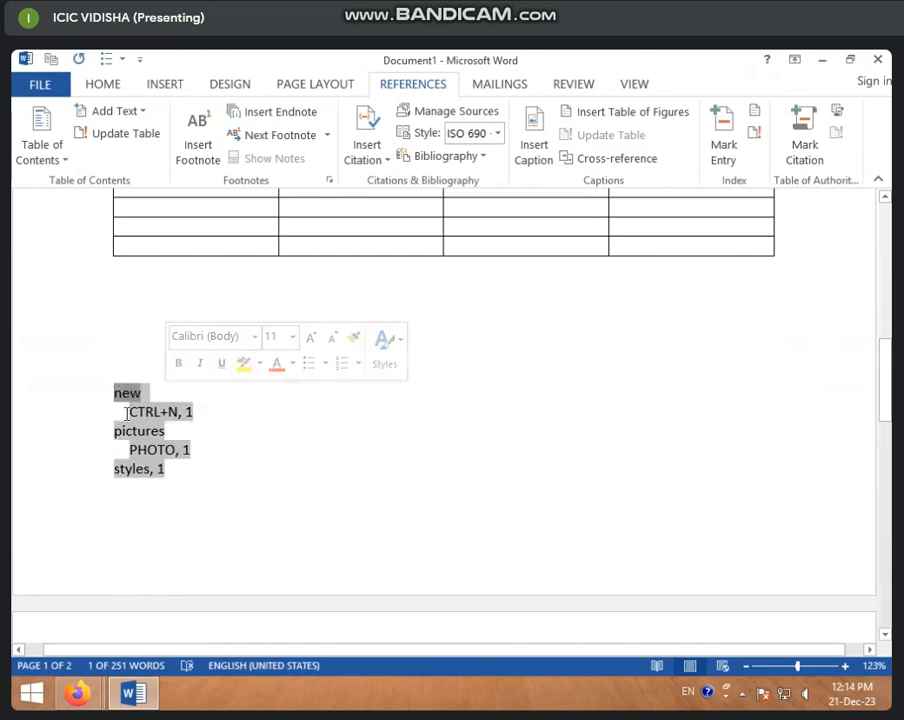
scroll(125, 411, down, 1)
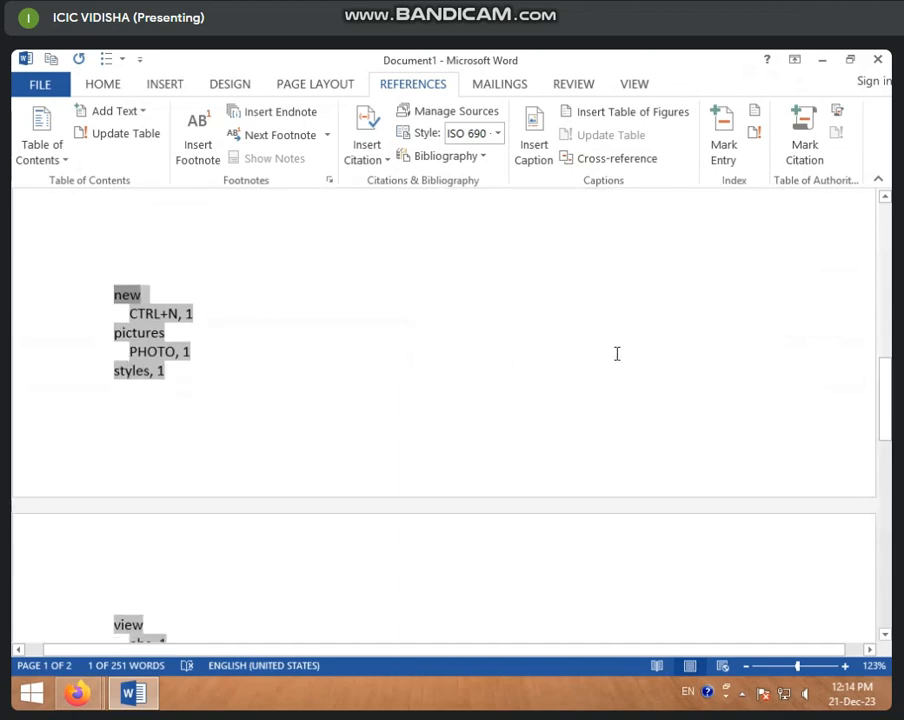
scroll(447, 434, down, 1)
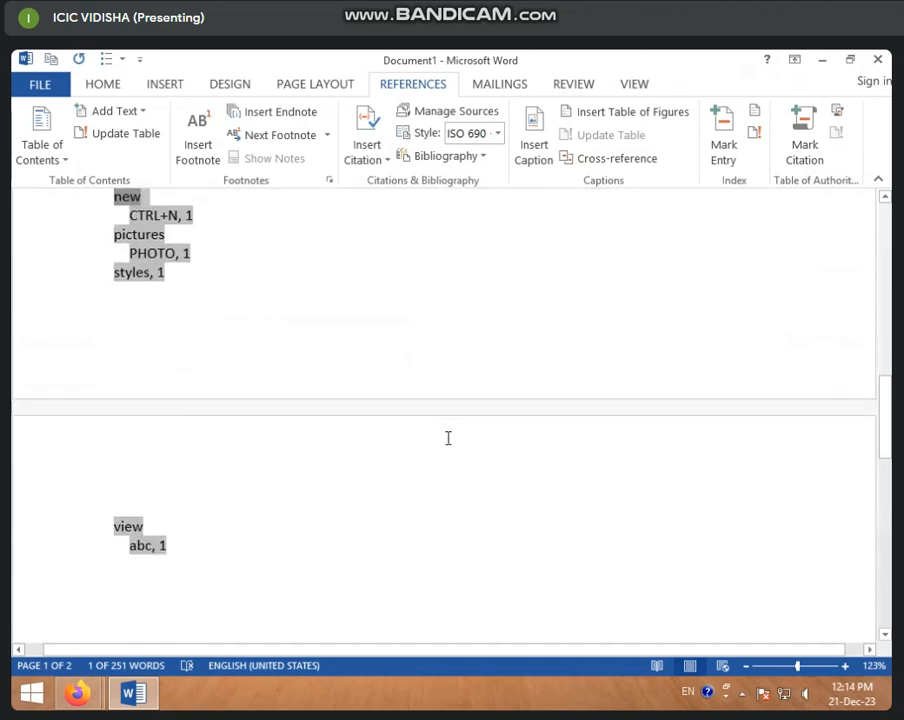
scroll(444, 434, up, 3)
scroll(424, 459, up, 1)
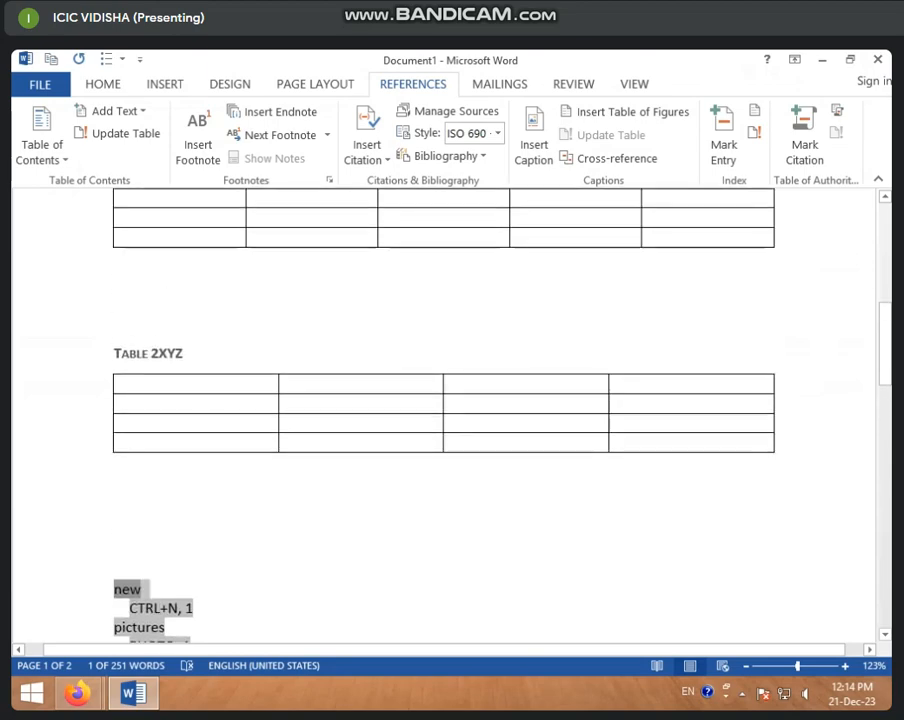
- Look over the citation insertion options and the master list of sources, starting from the end of the "Video provides" paragraph
scroll(512, 245, up, 6)
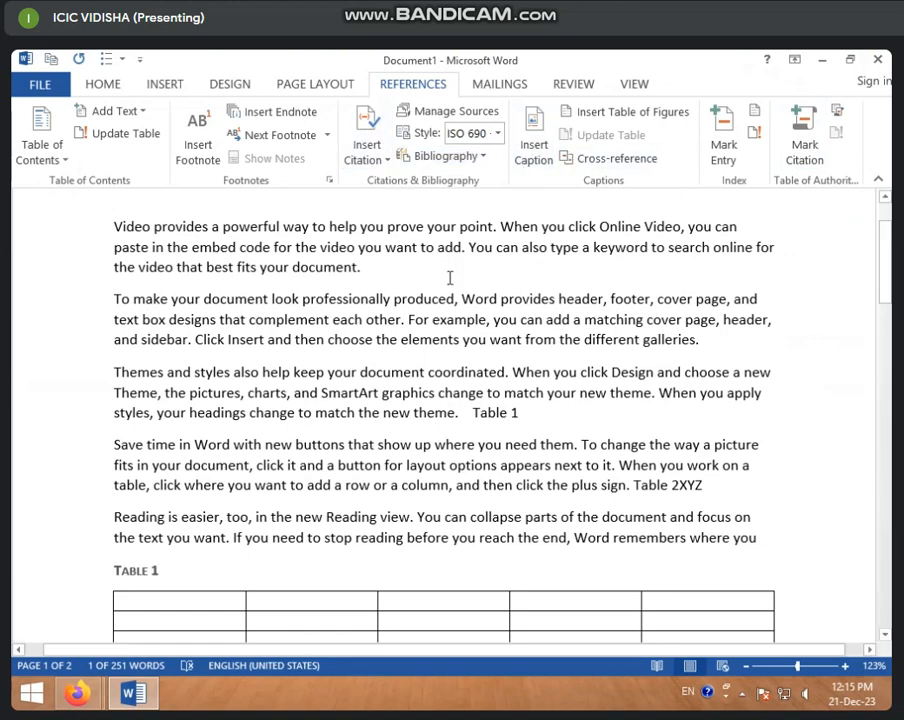
click(372, 272)
click(375, 165)
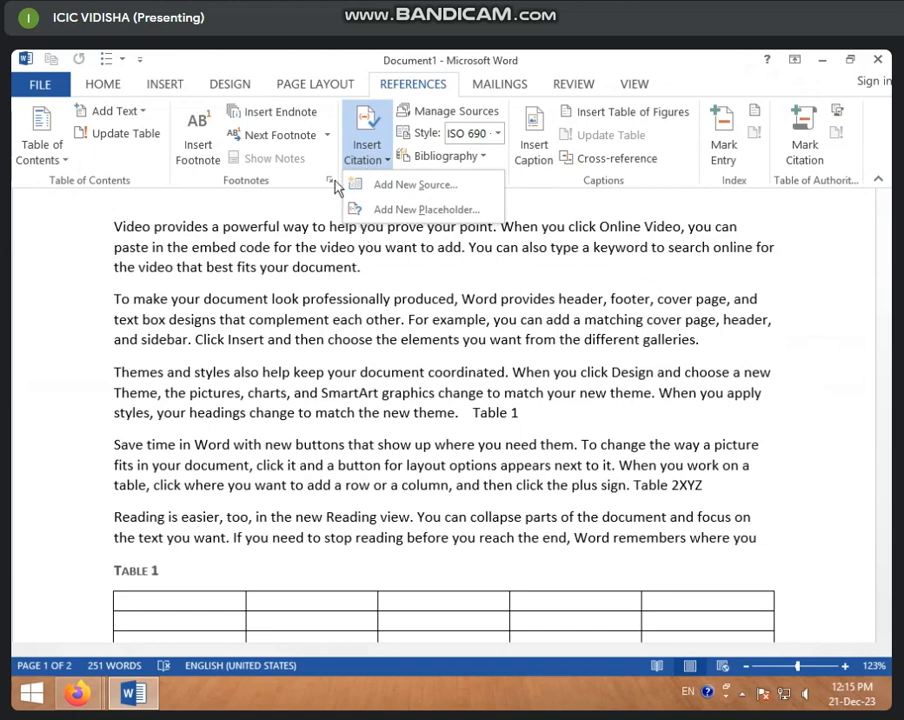
click(391, 413)
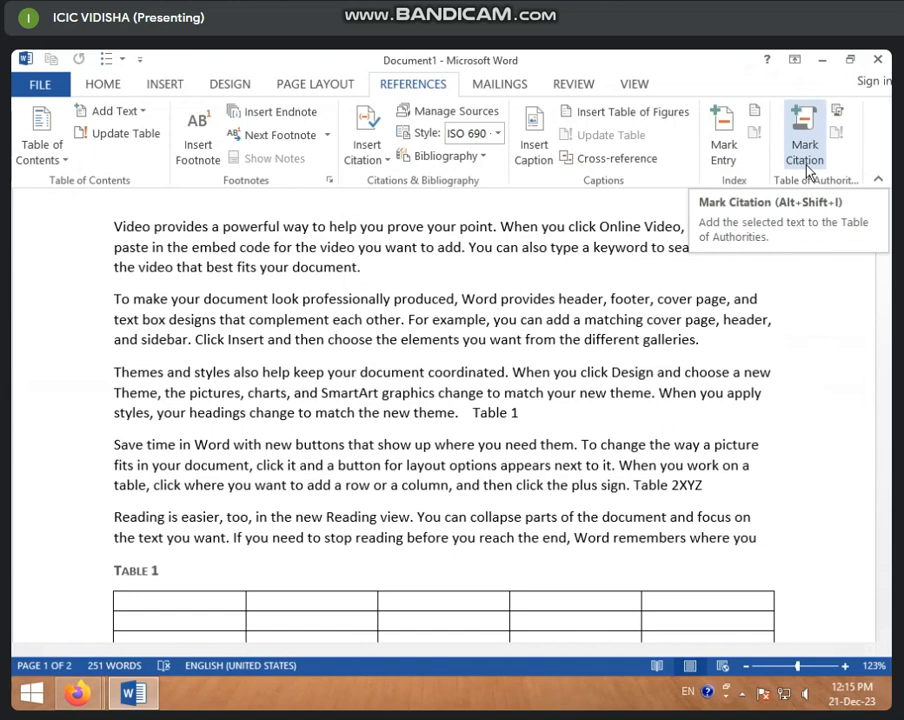
click(442, 108)
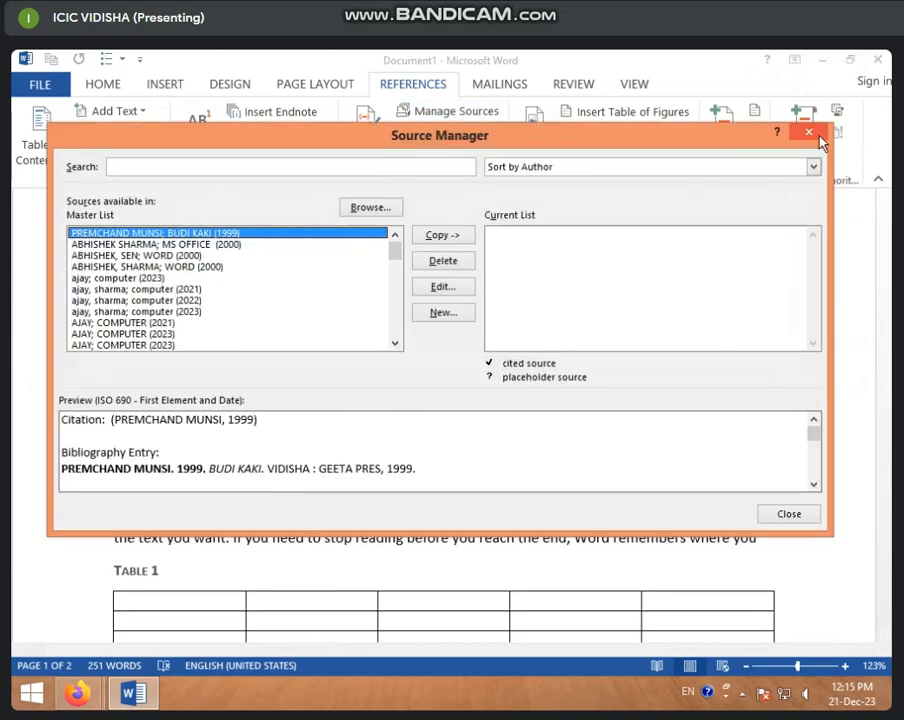
click(812, 134)
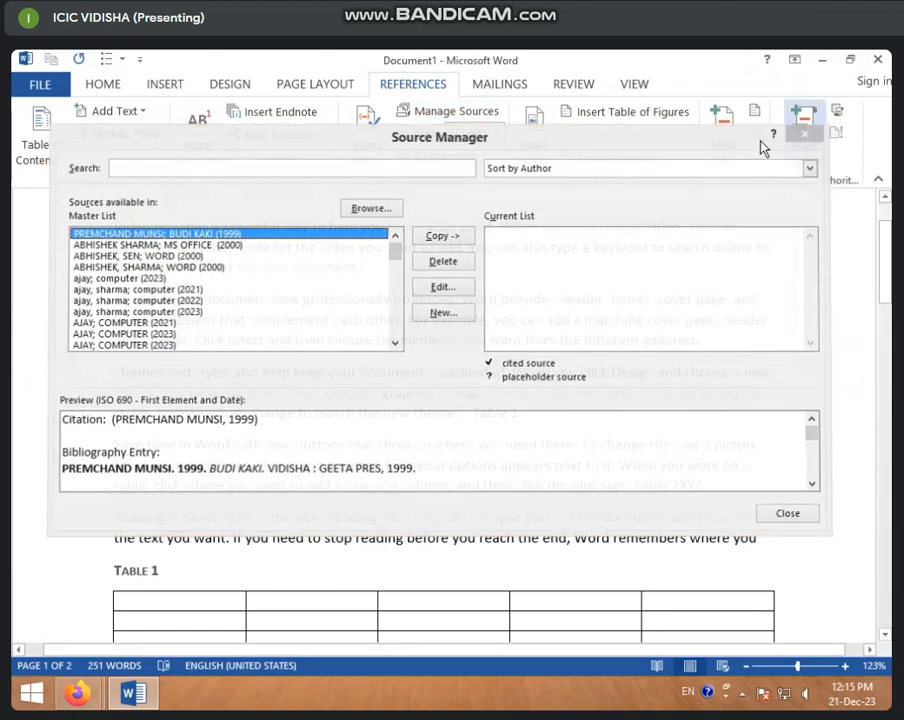
click(367, 150)
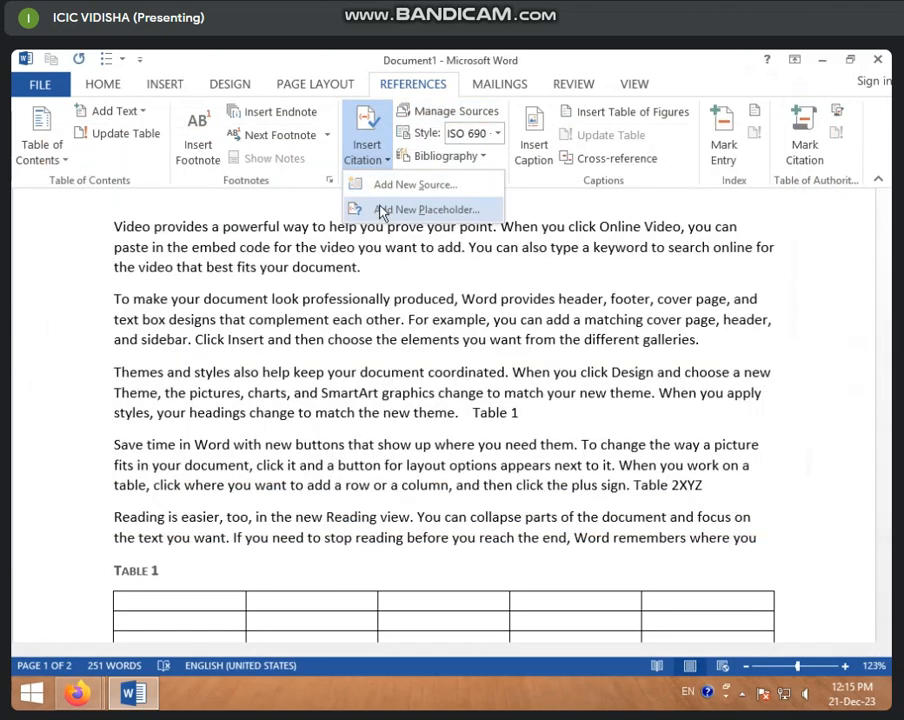
- Copy the 2022 source titled "cpu" (lowercase, Bhopal) from the master list to the document's current source list
click(418, 115)
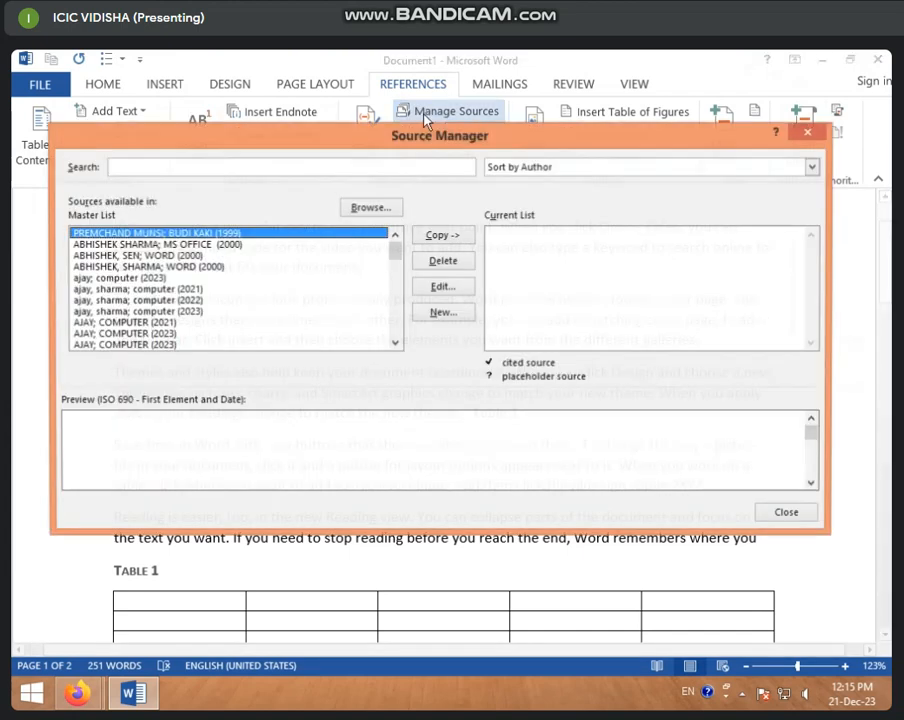
click(135, 300)
scroll(120, 320, down, 15)
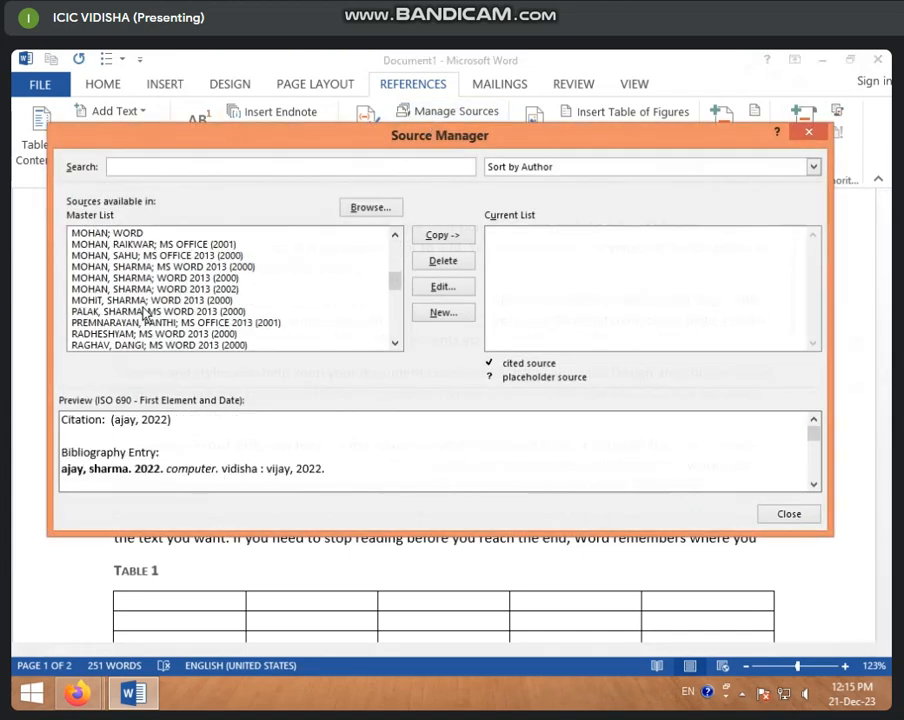
click(116, 346)
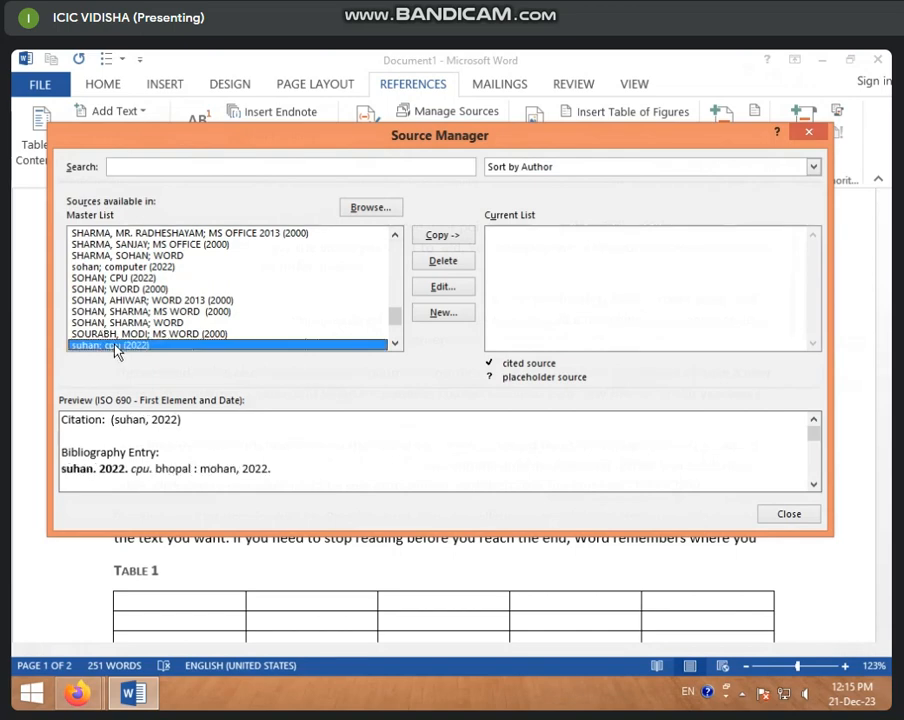
click(442, 235)
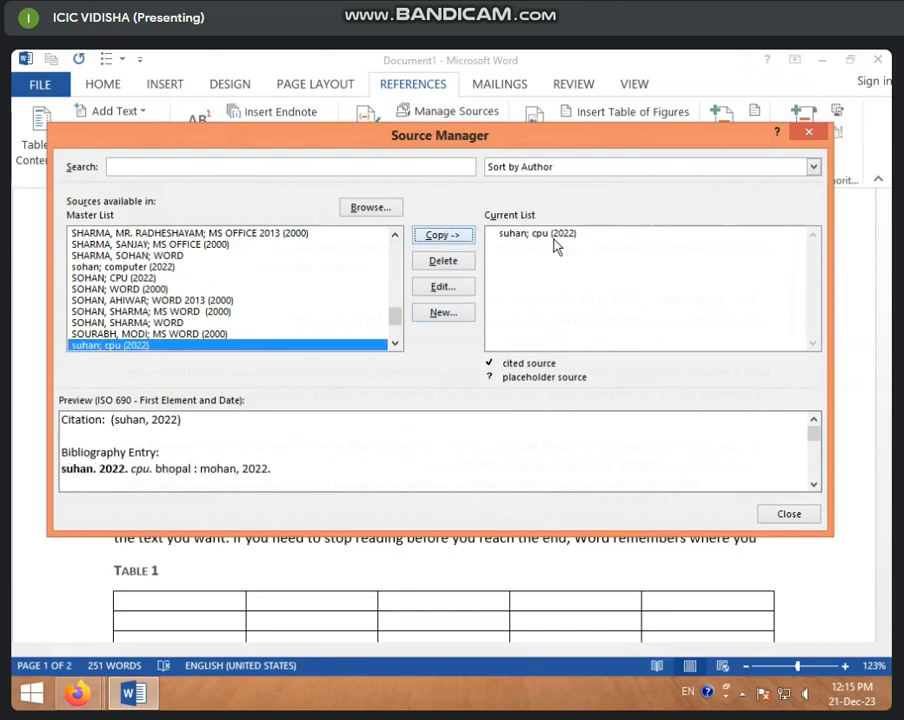
scroll(155, 335, down, 2)
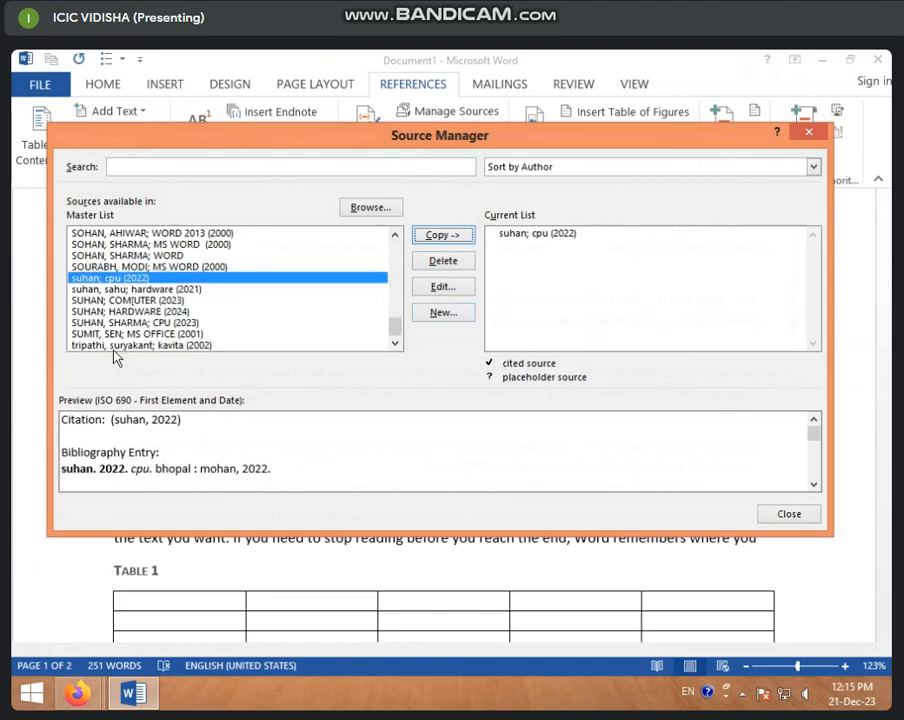